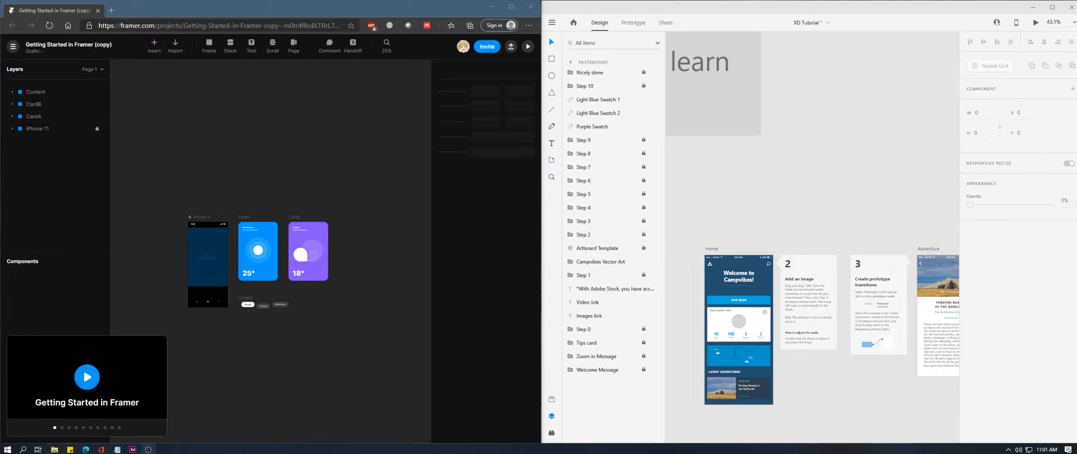
Review the Adobe XD plan comparison page, switching to the Framer pricing page to examine its plans too
left_click_drag(1076, 142, 693, 49)
double_click(693, 49)
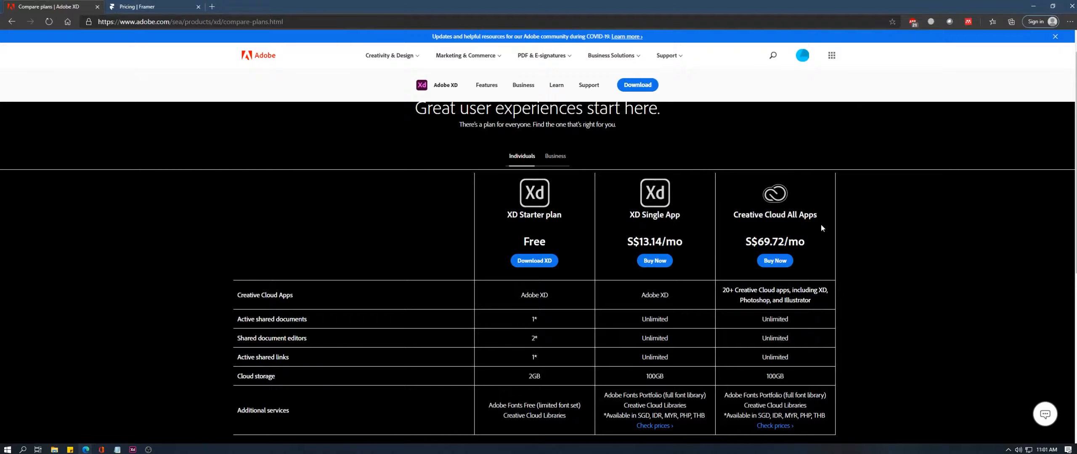
scroll(824, 220, "down", 2)
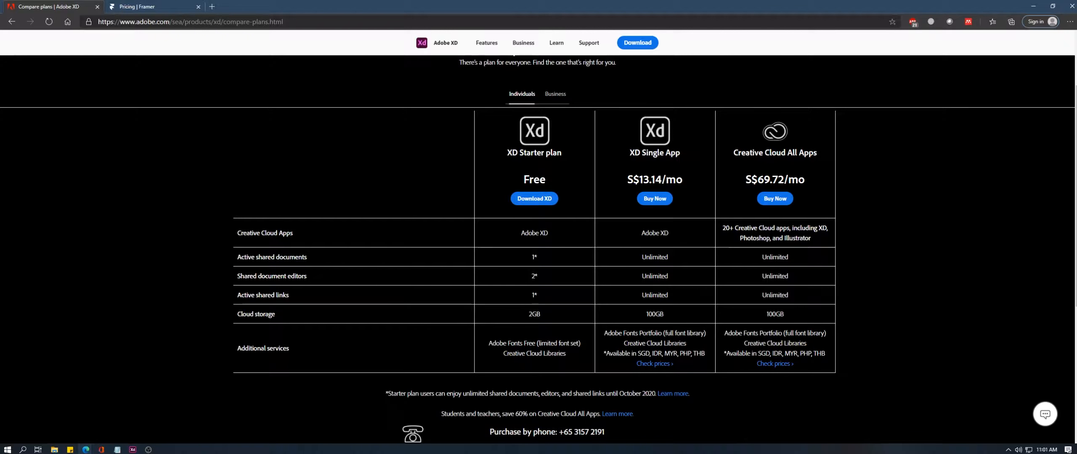
left_click(139, 7)
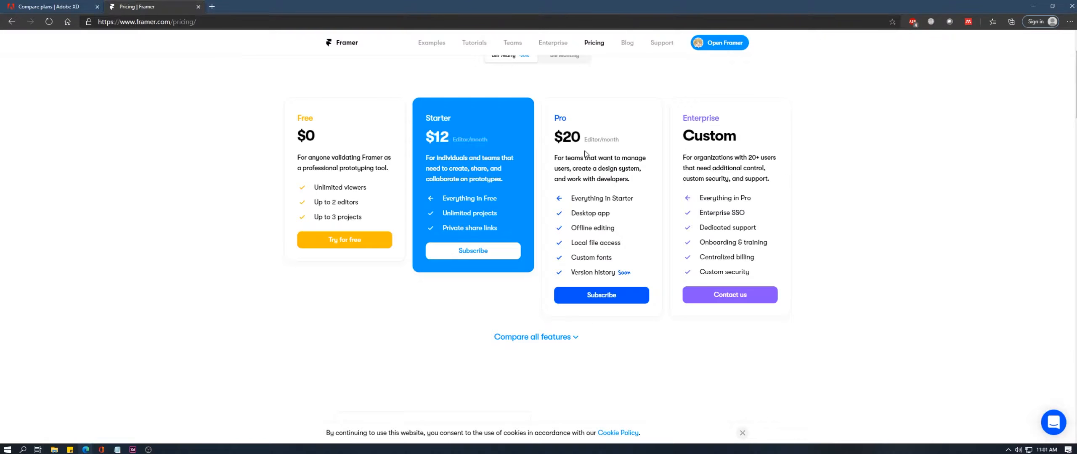
scroll(577, 145, "up", 2)
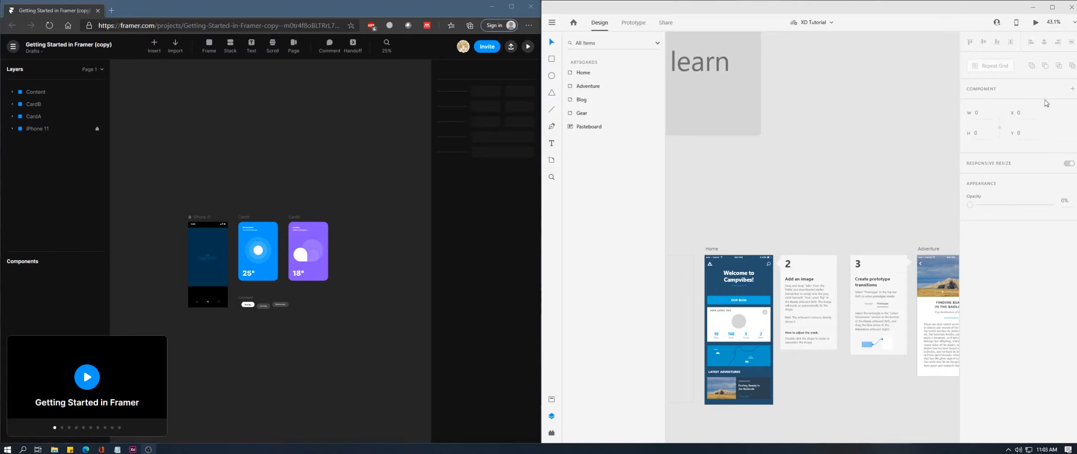
Examine the document invitation options in Adobe XD and the collaborator invitation options in Framer, and close both
left_click(993, 25)
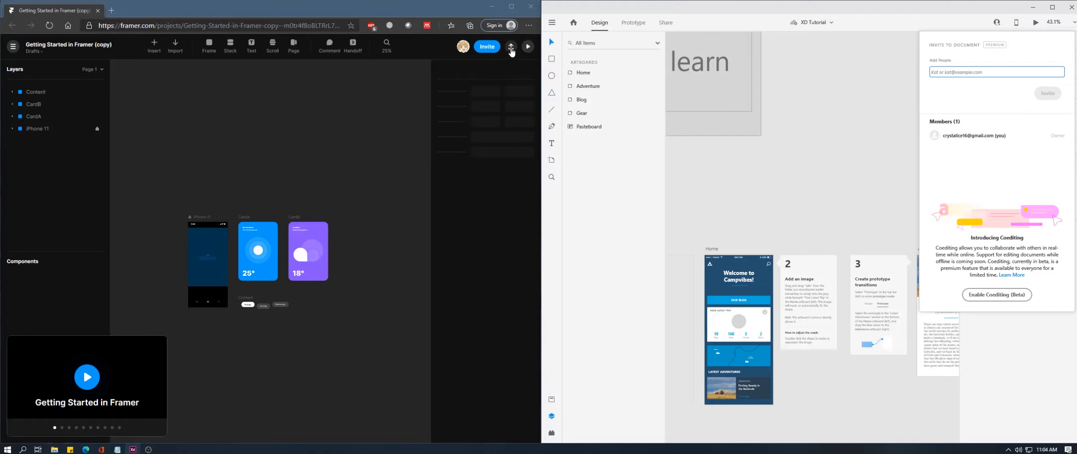
left_click(494, 47)
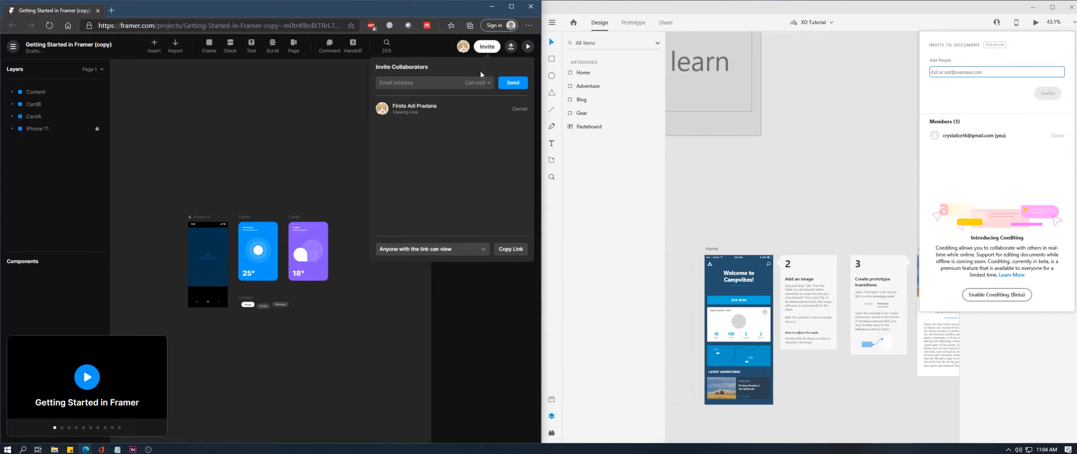
left_click(461, 82)
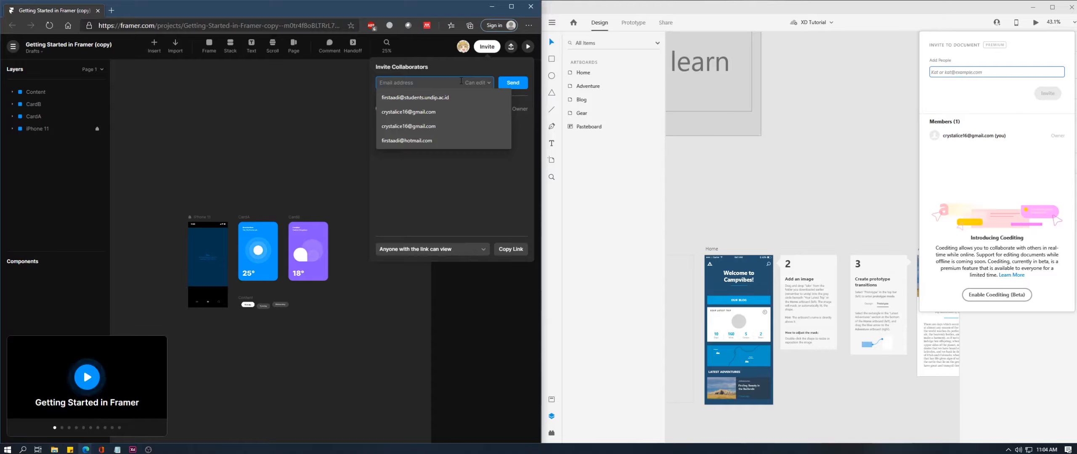
left_click(478, 178)
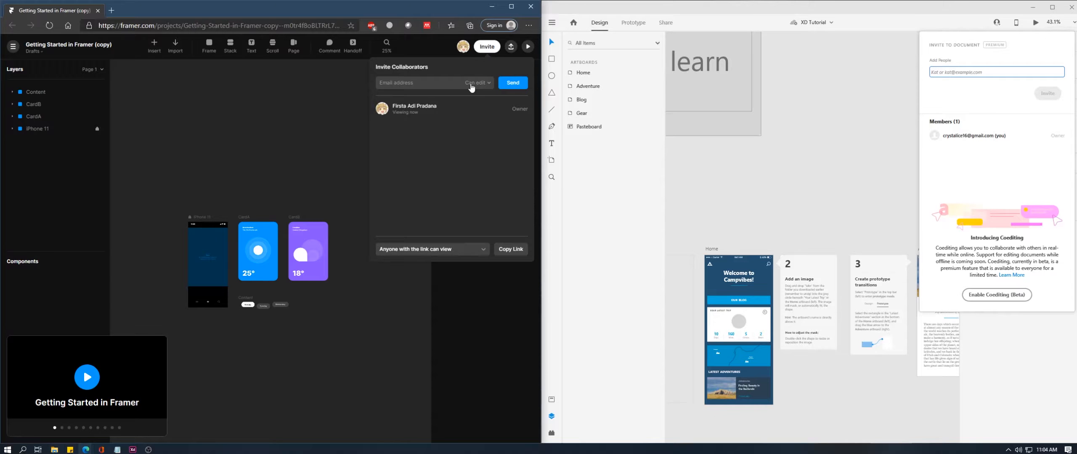
left_click(324, 98)
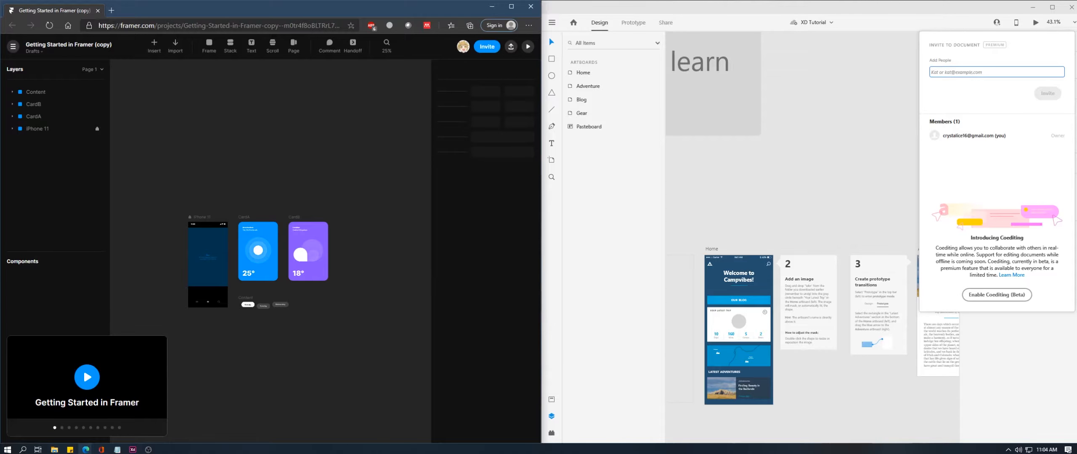
left_click(883, 140)
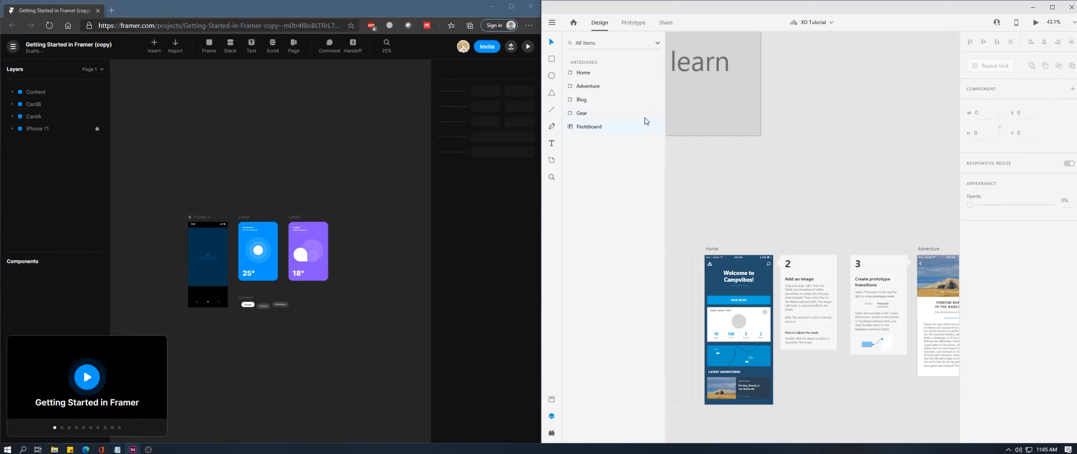
Open the Adventure artboard's layers in Adobe XD and expand its send icon, dots and status bar groups
double_click(588, 73)
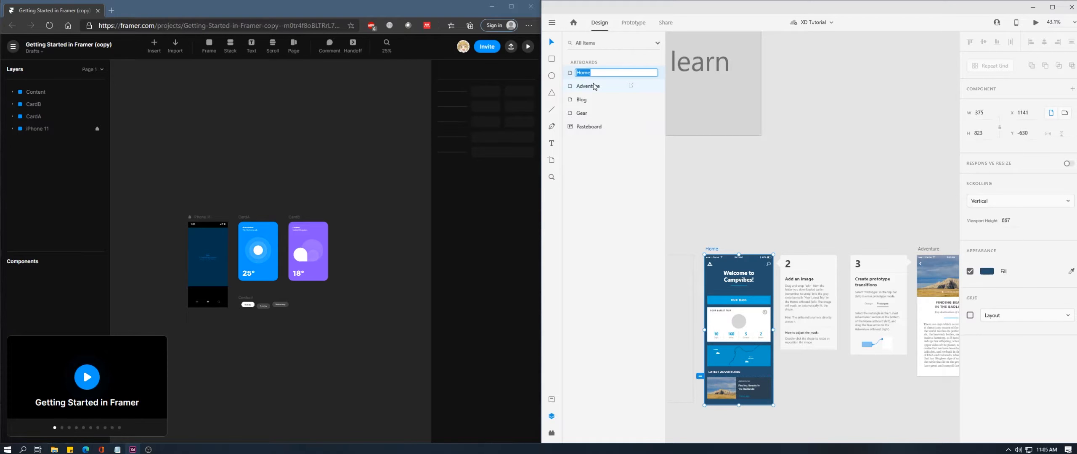
double_click(585, 86)
left_click(576, 86)
double_click(573, 86)
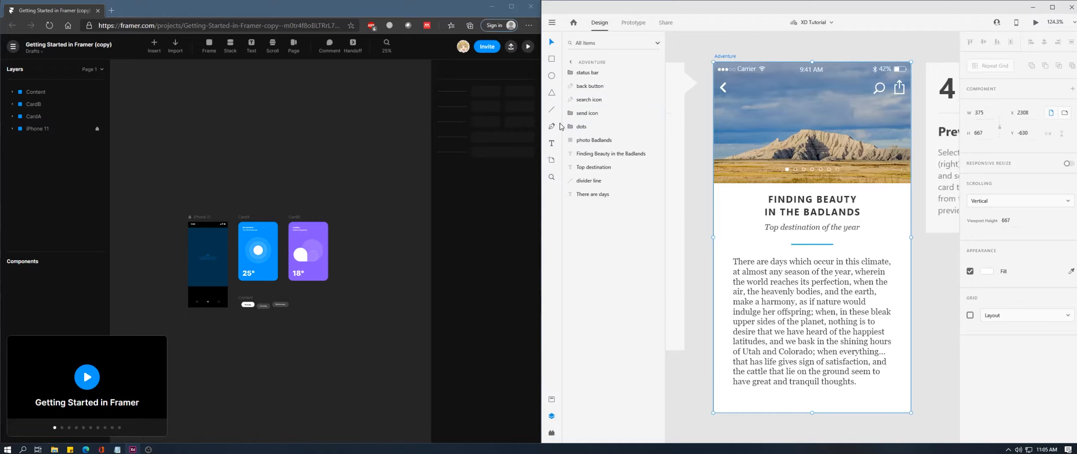
left_click(570, 113)
left_click(573, 154)
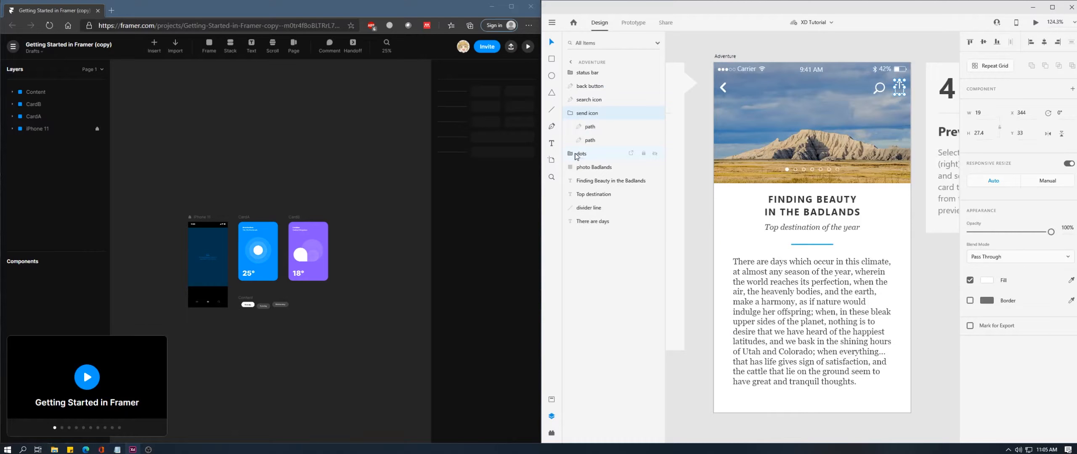
left_click(570, 73)
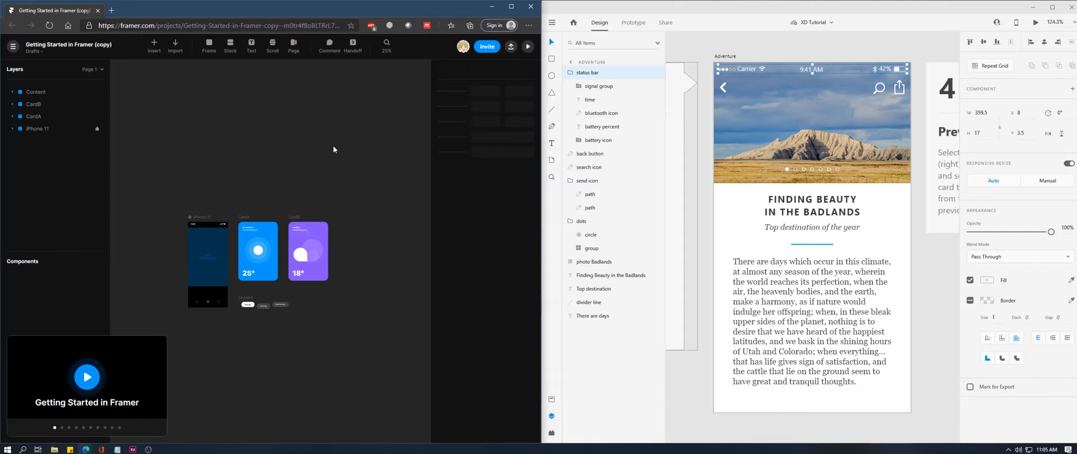
Switch to Framer and expand the iPhone 11, CardA, CardB and Content layers, including the last Stack in Content
left_click(12, 129)
left_click(12, 117)
left_click(12, 104)
left_click(12, 92)
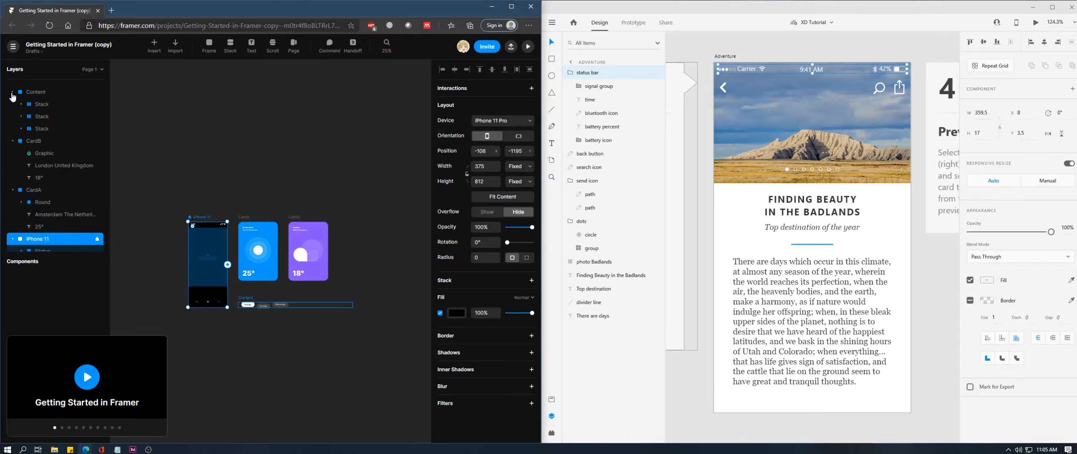
left_click(21, 129)
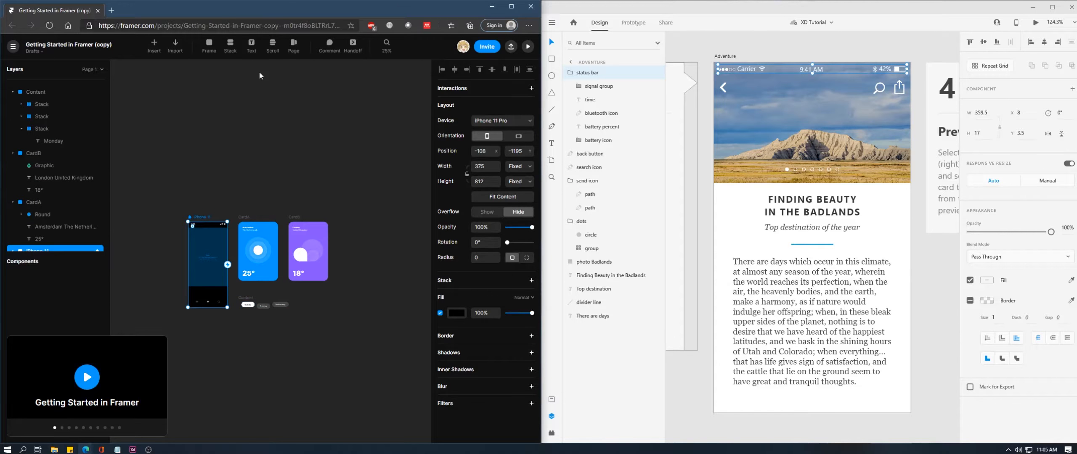
Look through Framer's component insertion options and its Frame, Stack and Scroll tools
left_click(156, 46)
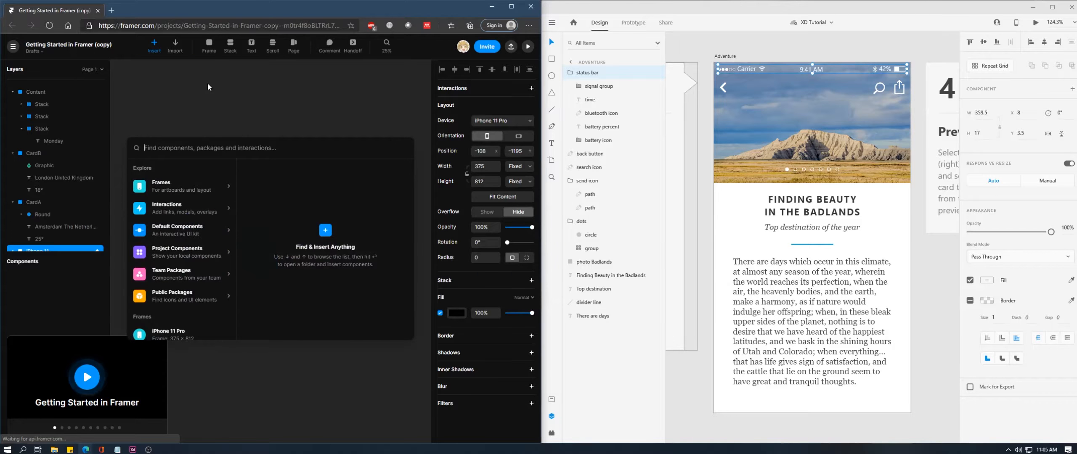
left_click(209, 46)
left_click(230, 46)
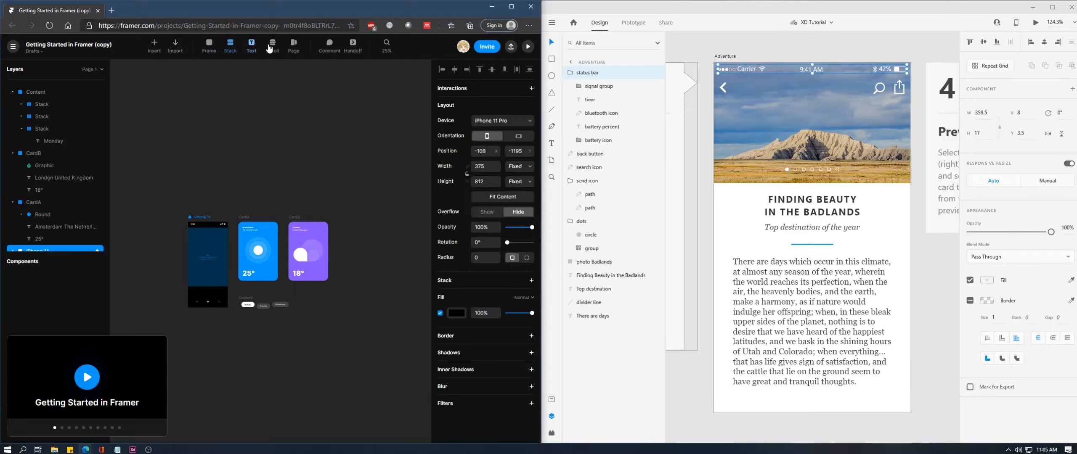
left_click(272, 45)
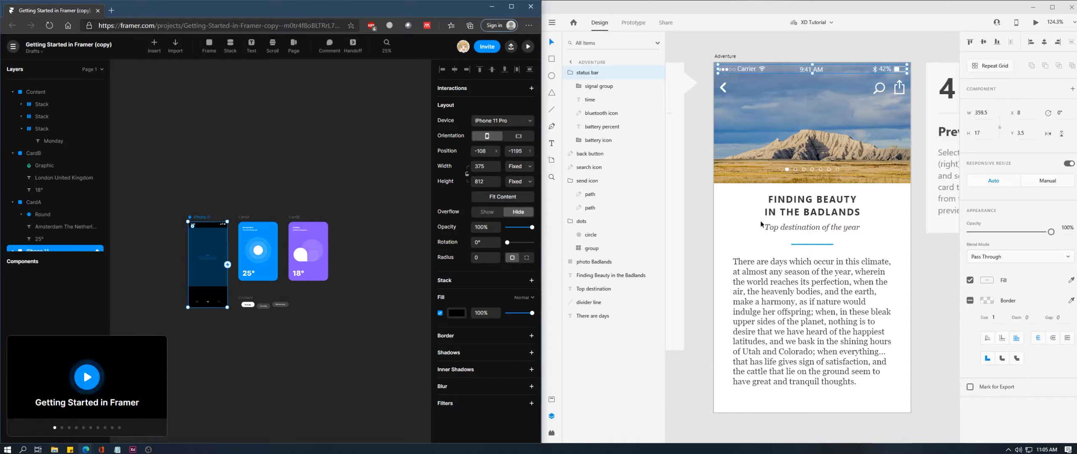
Switch to Adobe XD and examine the tutorial artboards, including the Home artboard's elements and the drawing tools
left_click(702, 214)
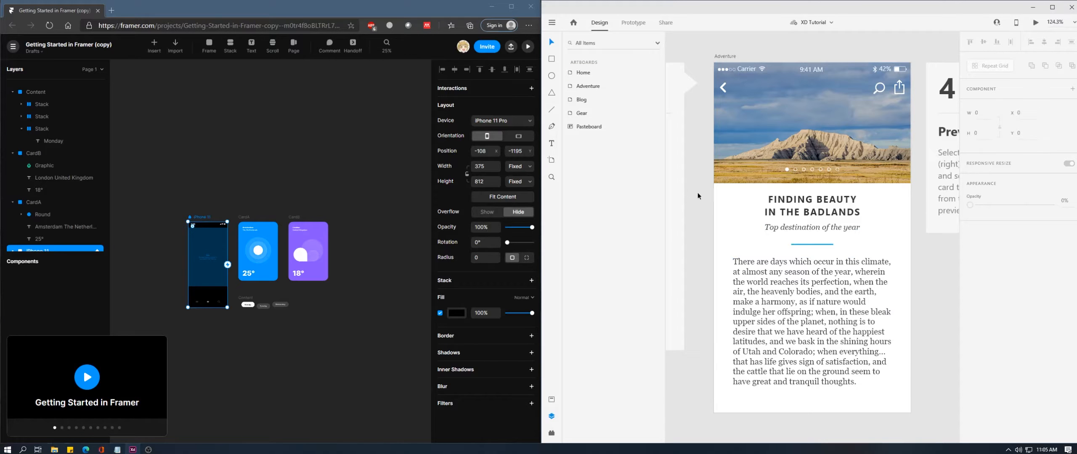
scroll(700, 194, "down", 5)
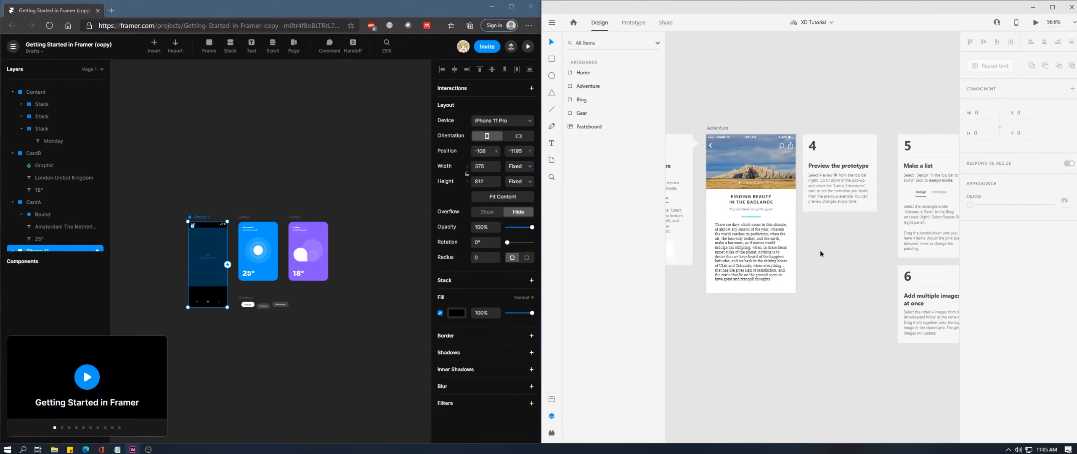
scroll(926, 357, "right", 10)
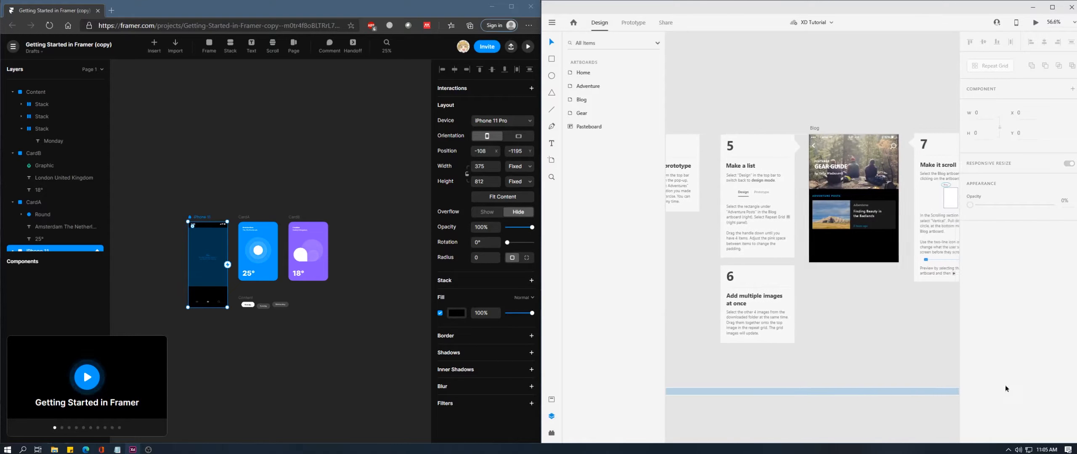
scroll(1006, 377, "right", 10)
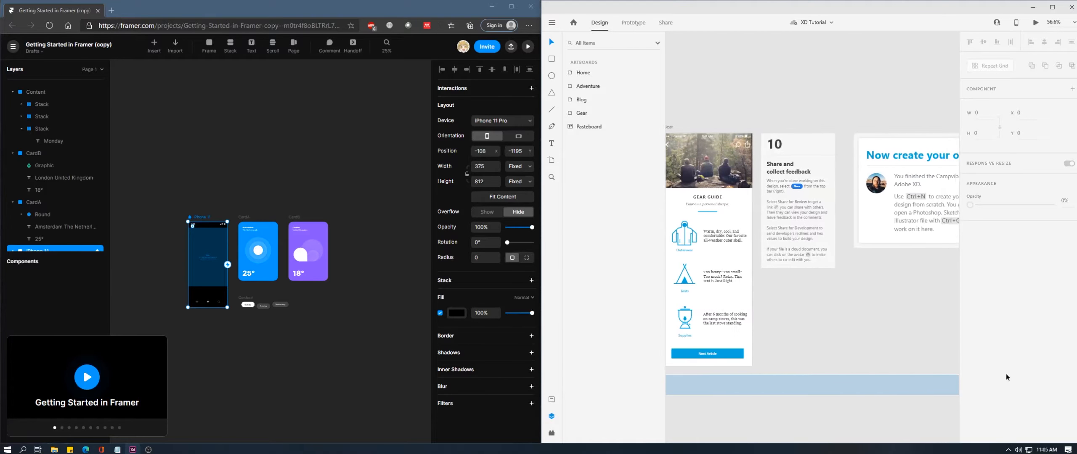
left_click_drag(1006, 374, 532, 337)
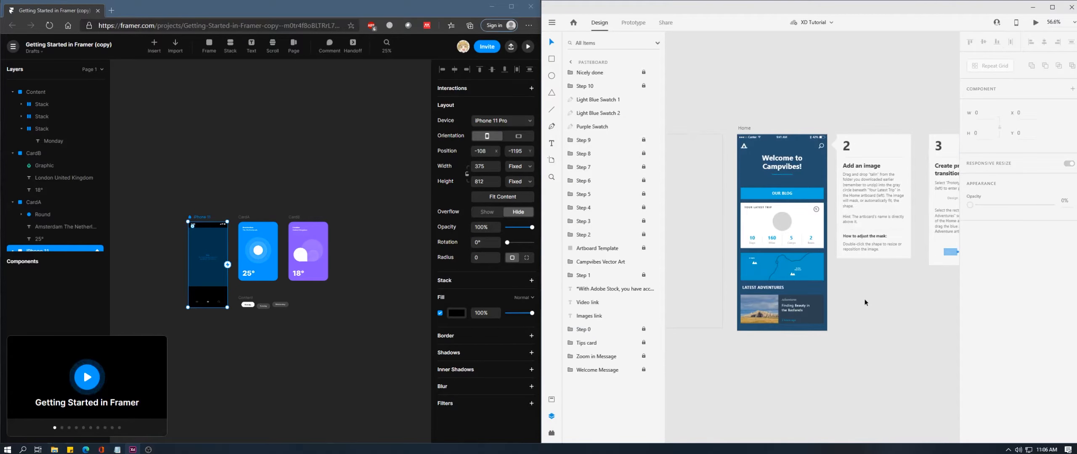
left_click(805, 227)
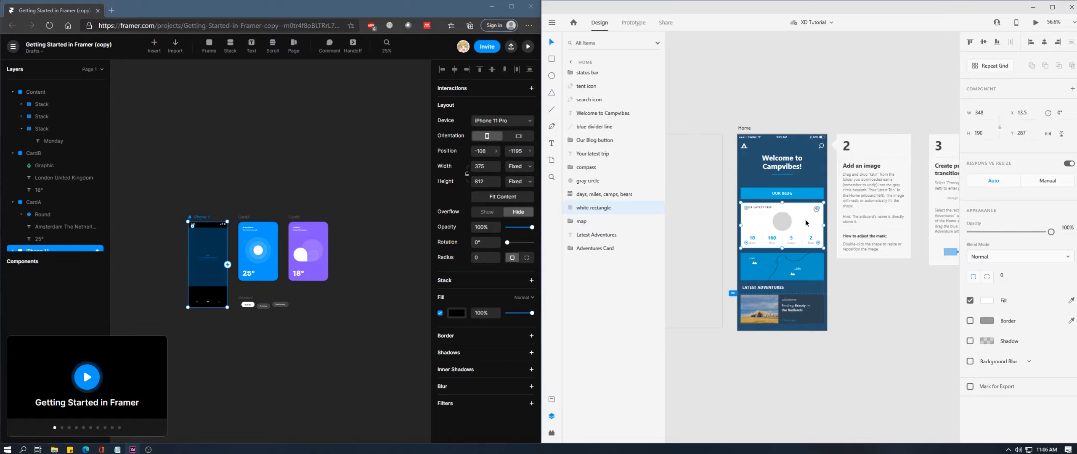
left_click(811, 182)
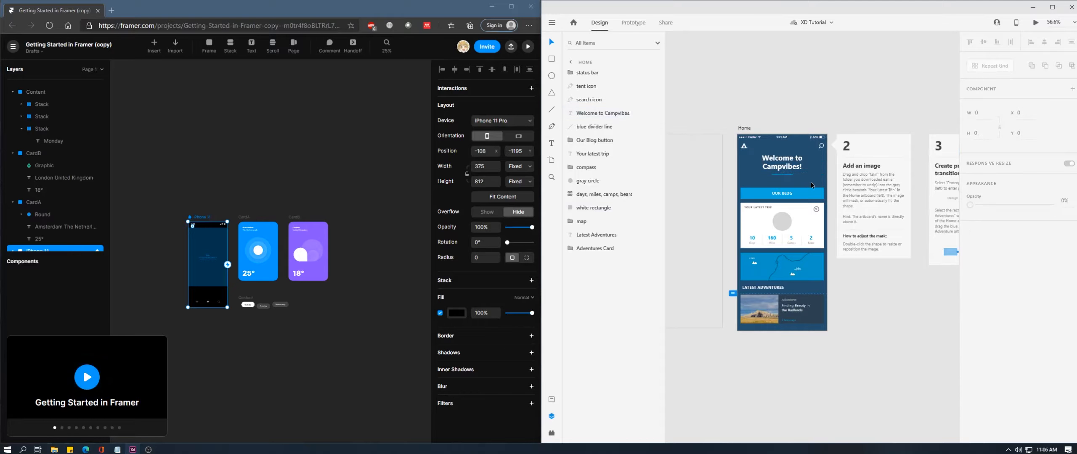
left_click(883, 333)
scroll(884, 333, "right", 3)
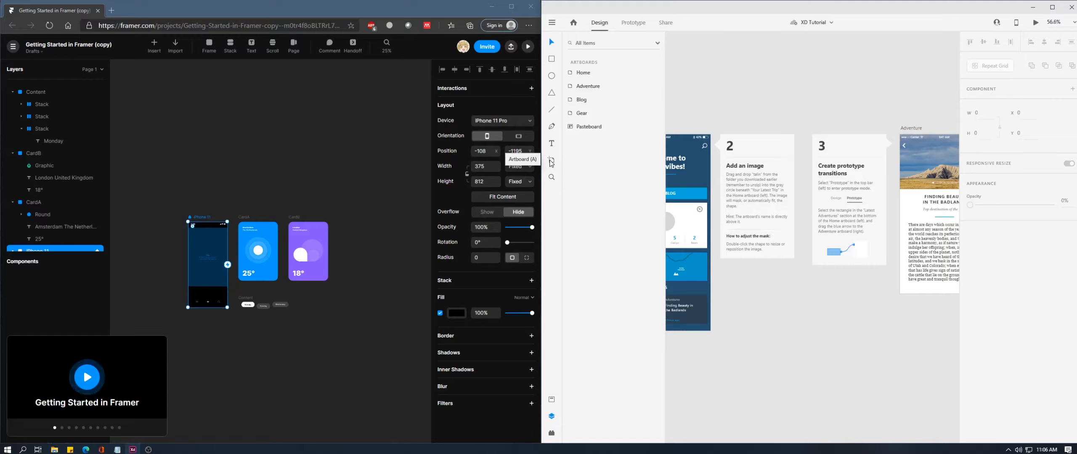
left_click(690, 314)
scroll(771, 322, "left", 3)
left_click(908, 328)
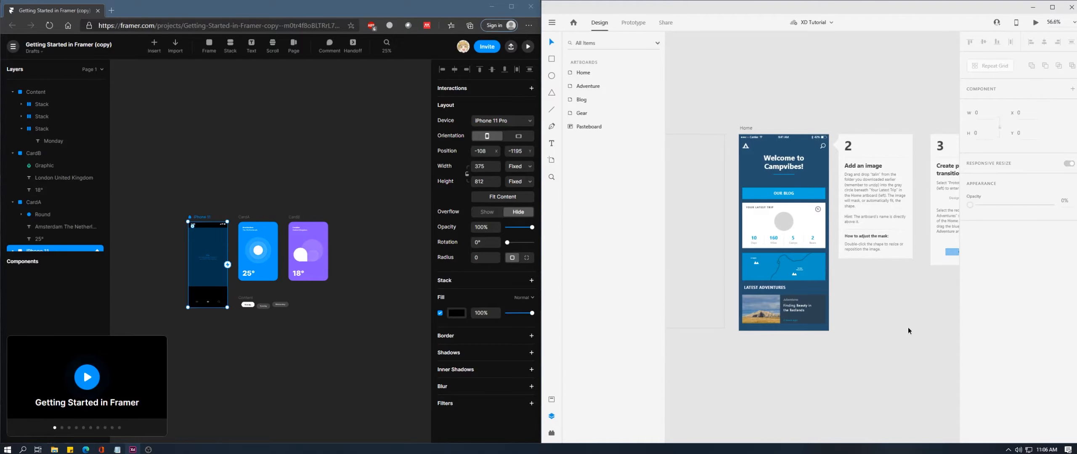
Enter prototype mode and link the Home artboard to the Adventure artboard
left_click(635, 26)
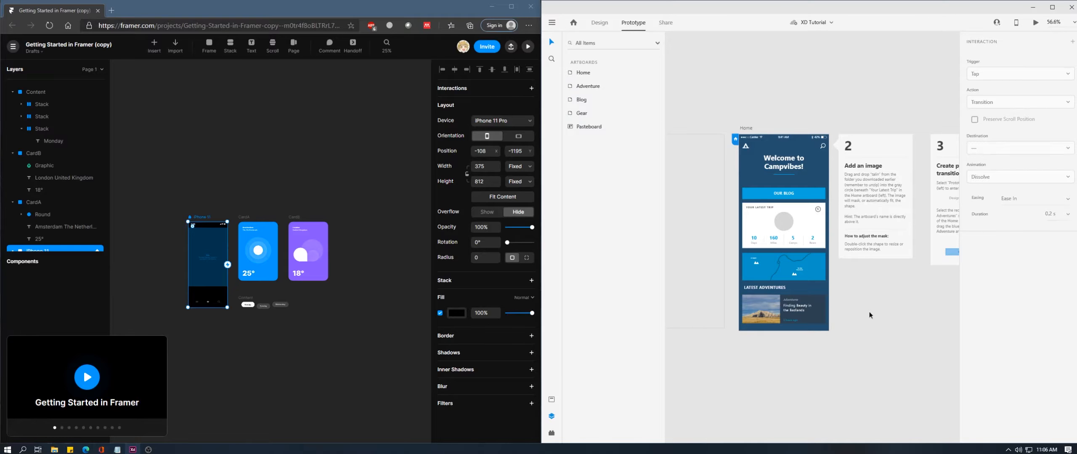
scroll(938, 314, "right", 3)
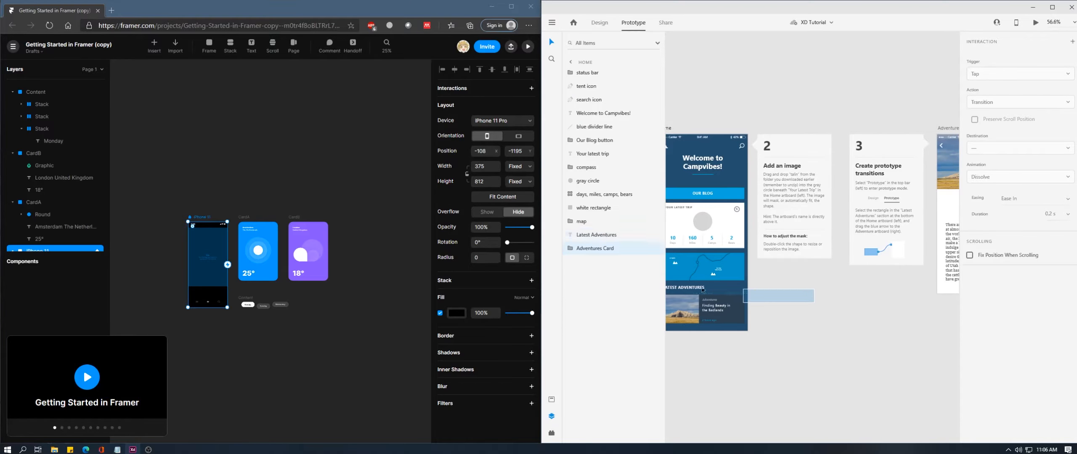
scroll(795, 288, "left", 3)
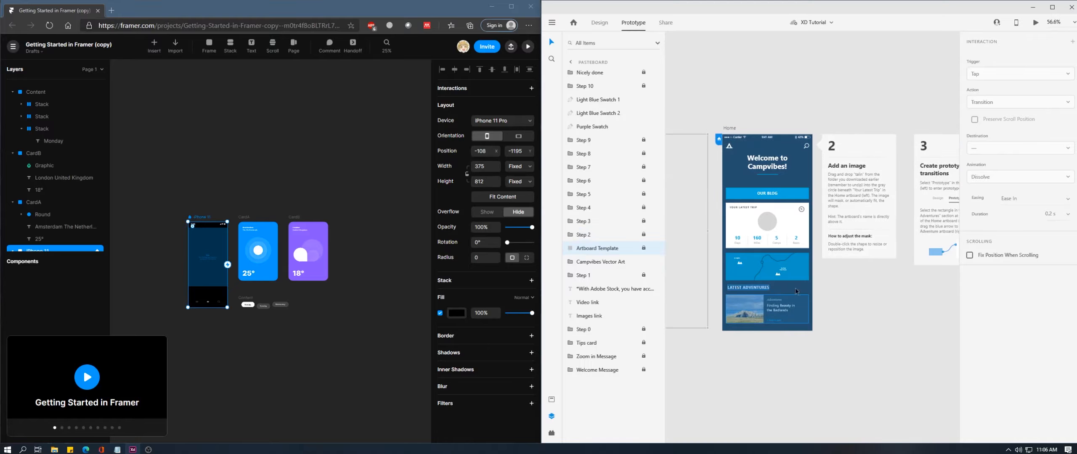
left_click(808, 182)
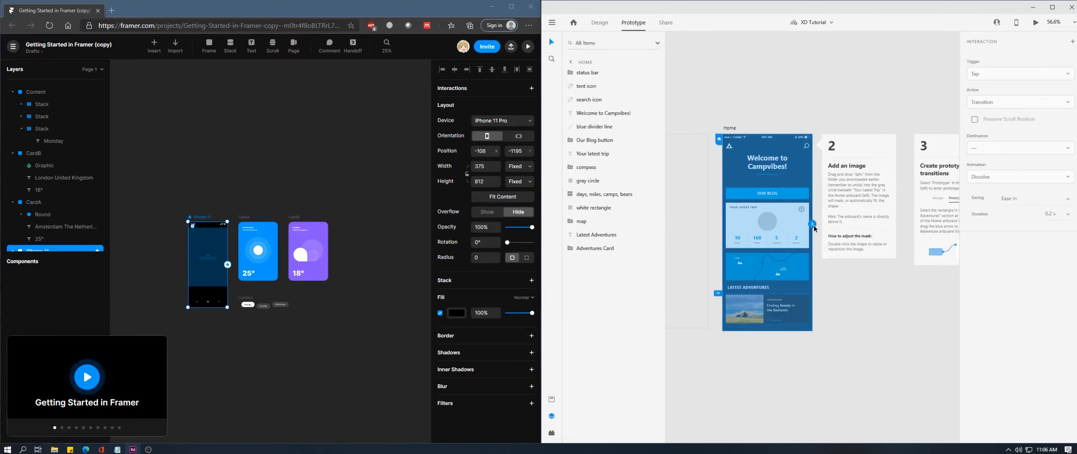
left_click_drag(812, 224, 826, 206)
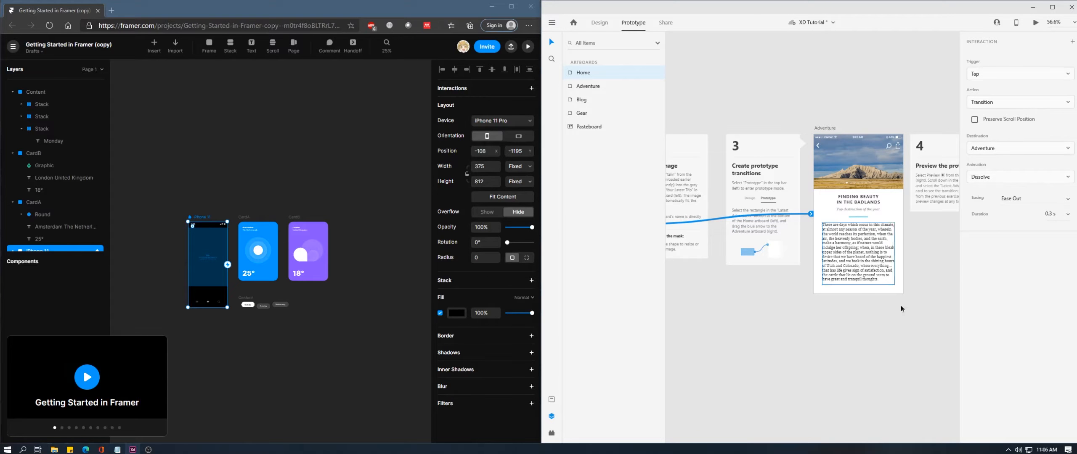
Link the Adventure artboard's back button to the Home artboard, and select Home to show its prototype connections
left_click(660, 326)
left_click_drag(660, 326, 649, 317)
left_click_drag(935, 292, 1005, 281)
left_click(893, 150)
left_click(895, 146)
left_click_drag(897, 146, 697, 214)
left_click(735, 289)
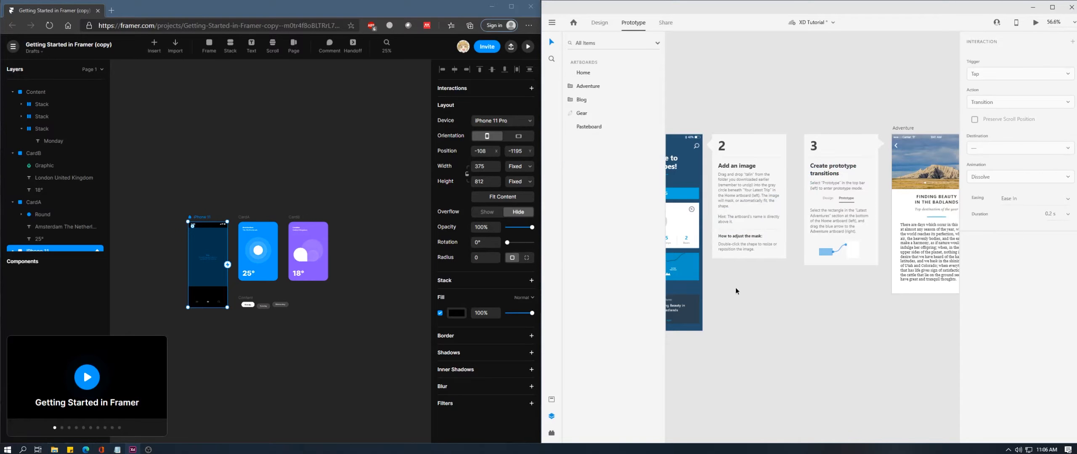
left_click(691, 181)
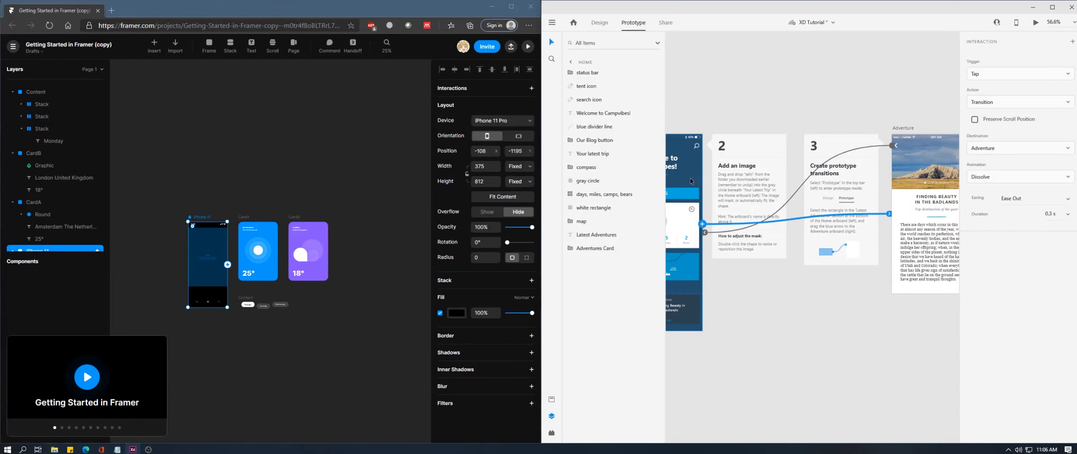
Preview the Home artboard's prototype over the XD canvas and scroll through its content
left_click(1034, 26)
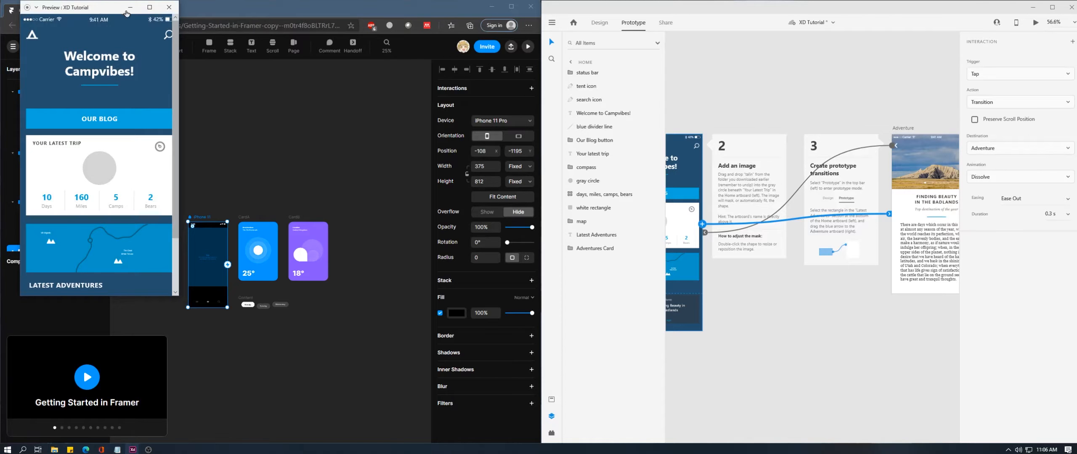
left_click_drag(121, 12, 787, 43)
scroll(822, 178, "down", 2)
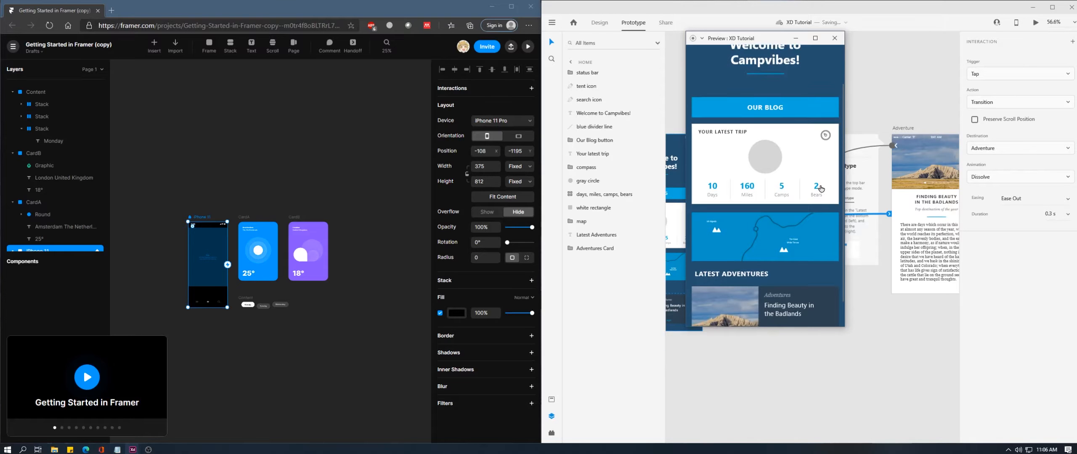
left_click(822, 182)
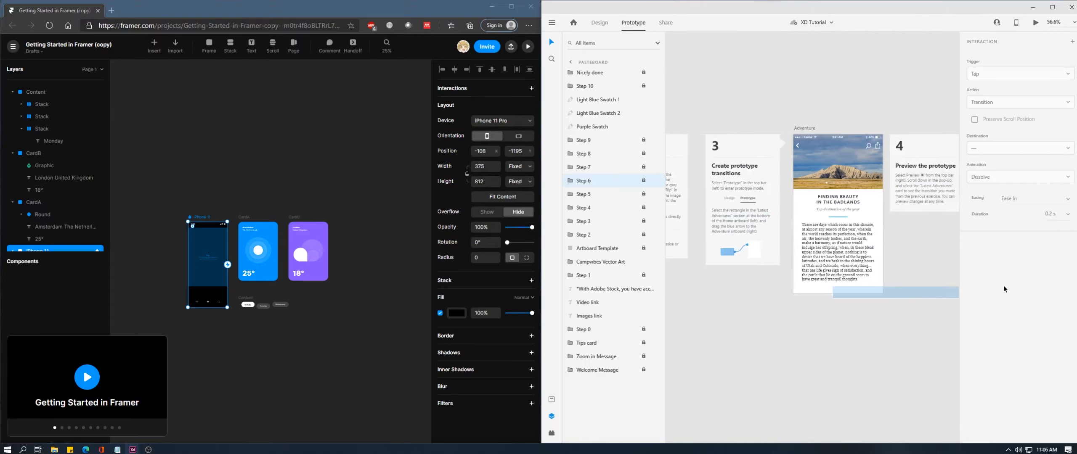
Create a share link for XD Tutorial with the Development view setting and export for Android
left_click(667, 24)
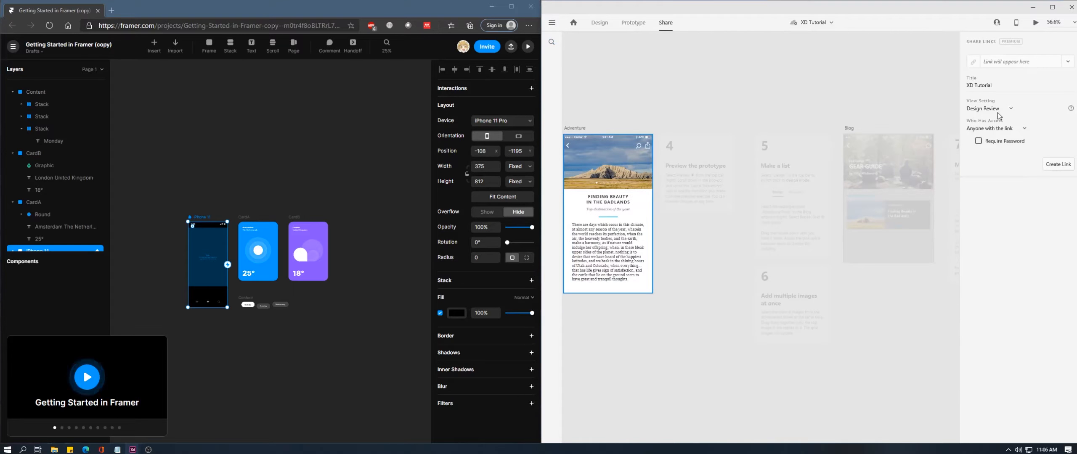
left_click(1008, 110)
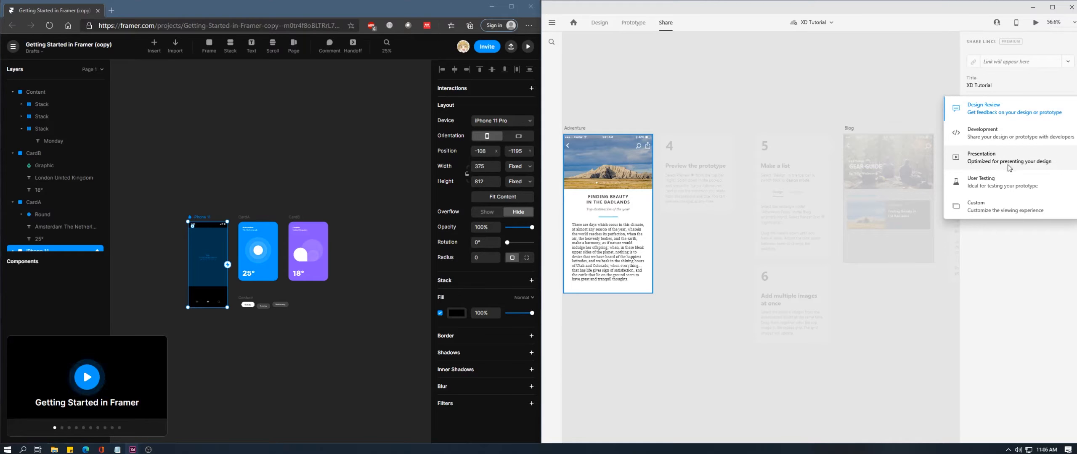
left_click(1014, 142)
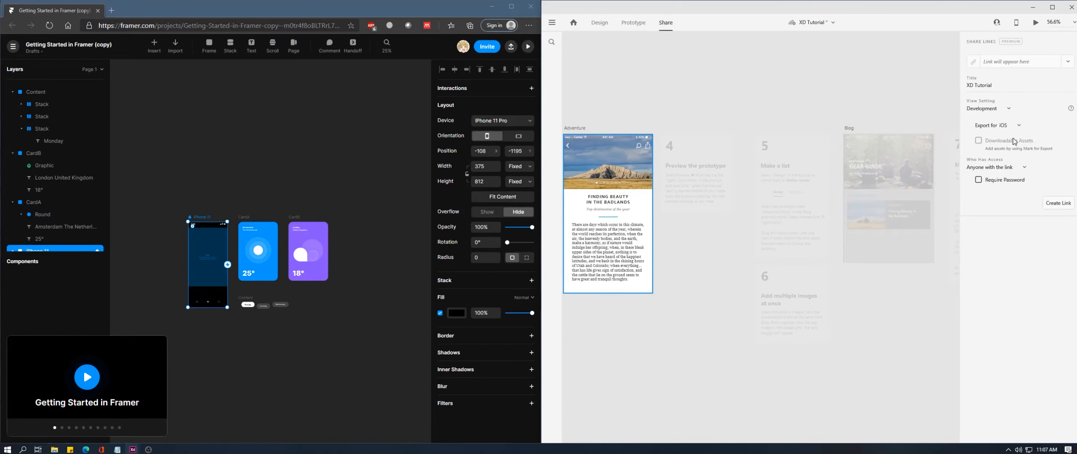
left_click(1011, 126)
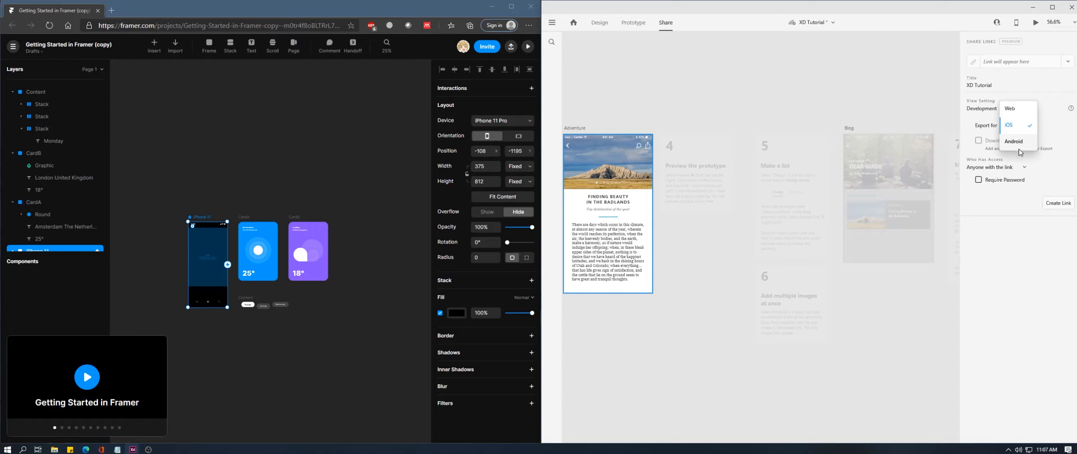
left_click(1019, 145)
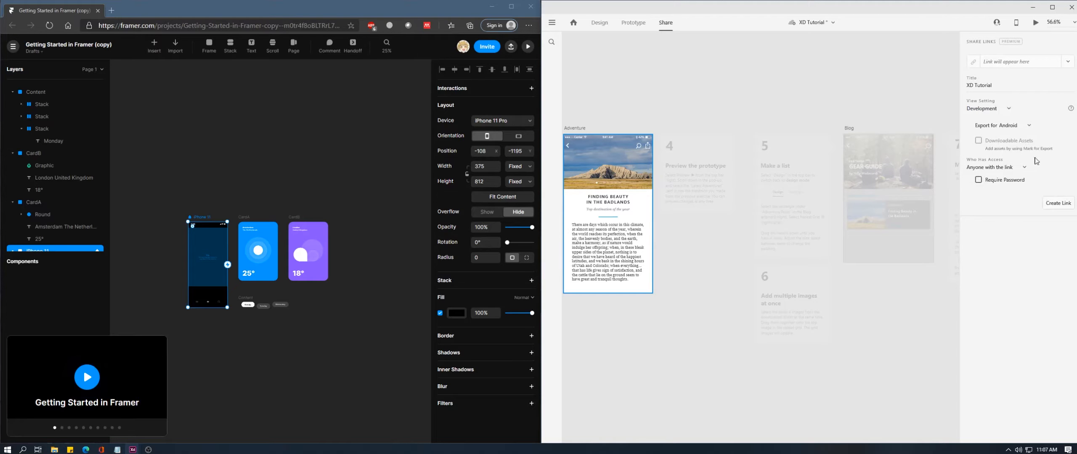
left_click(1060, 205)
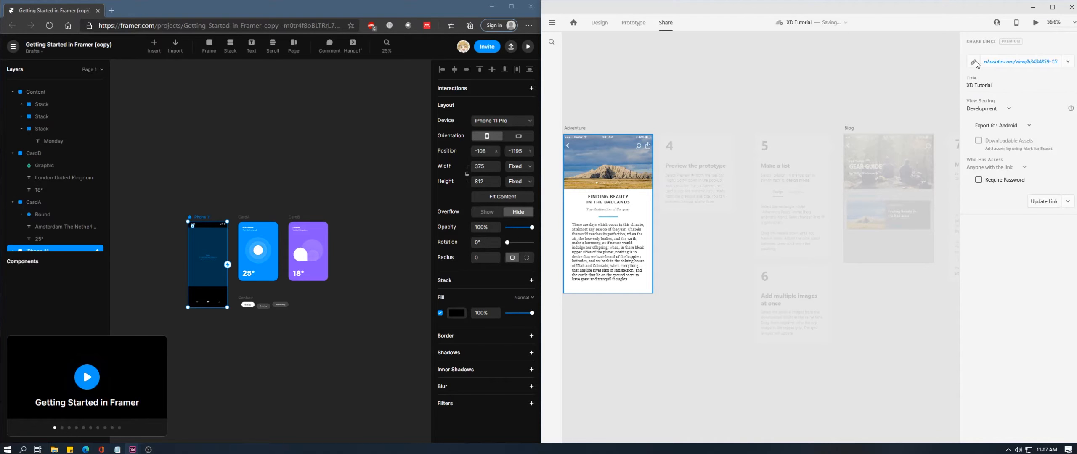
Copy the prototype's share link and open it in a new browser tab
left_click(975, 63)
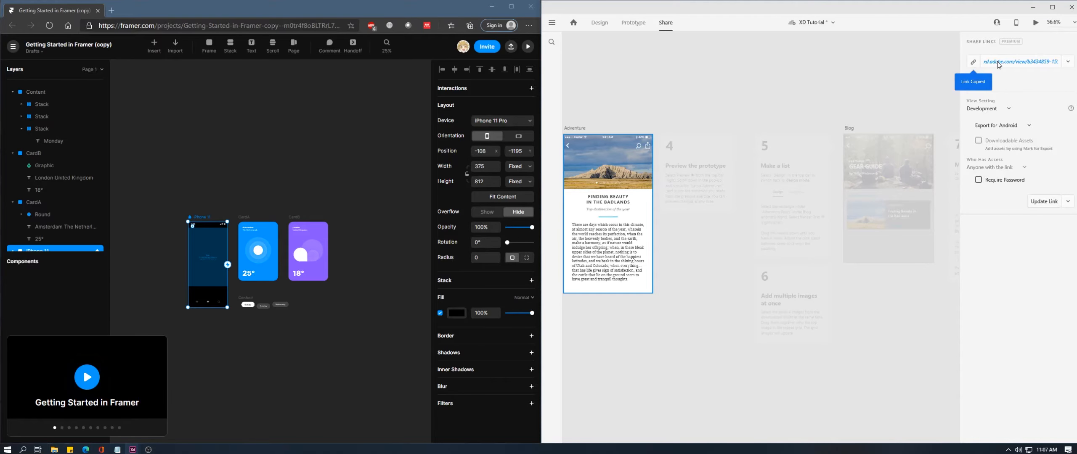
left_click(113, 10)
key("ctrl+v")
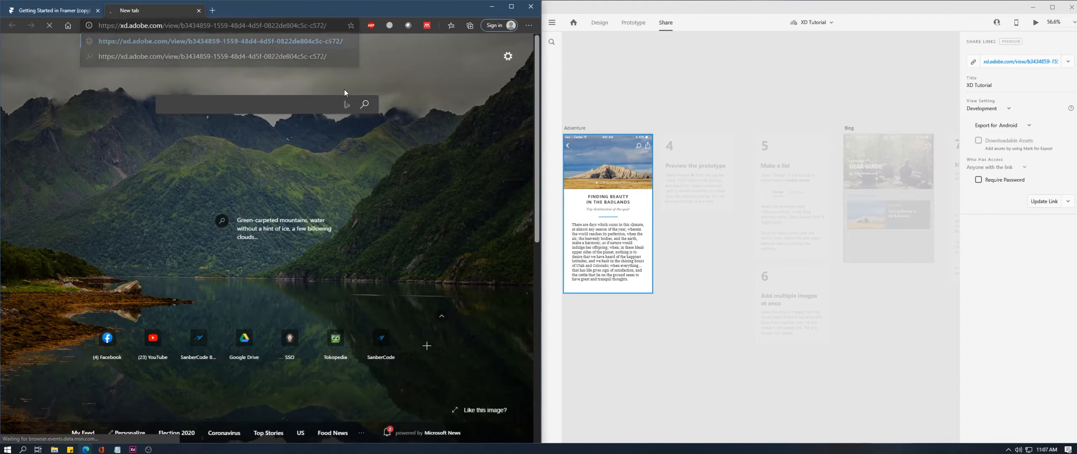
key("Return")
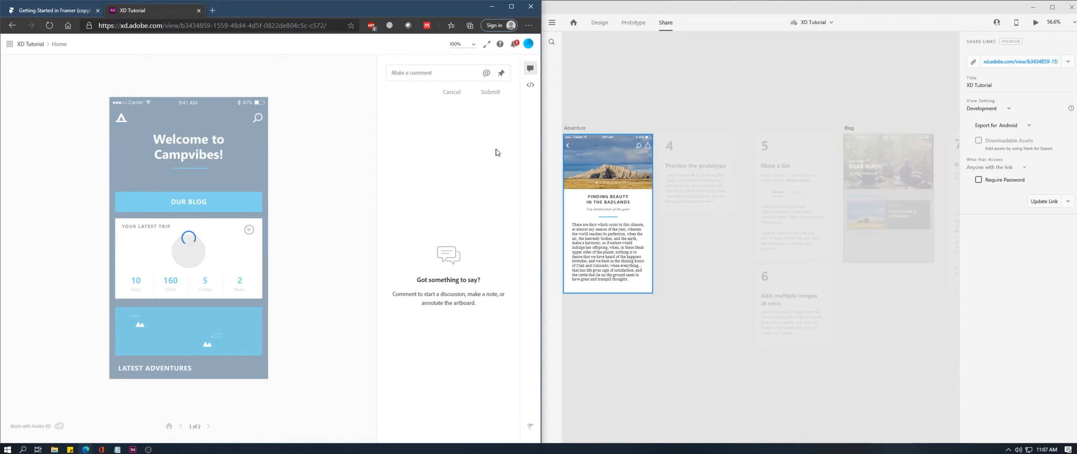
Show the shared Home screen's specs and expand its Segoe UI Regular 11dp and 15dp and Georgia Italic 12dp character styles
left_click(531, 85)
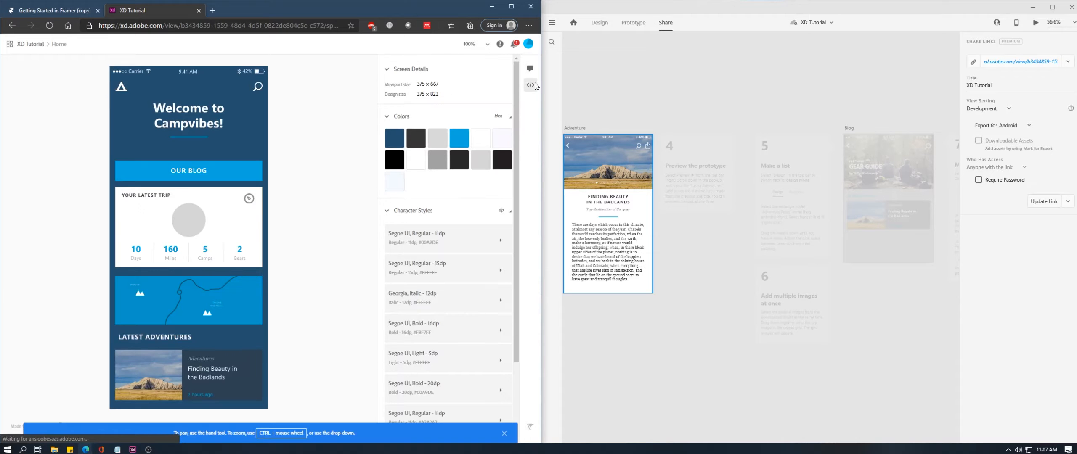
scroll(503, 202, "down", 2)
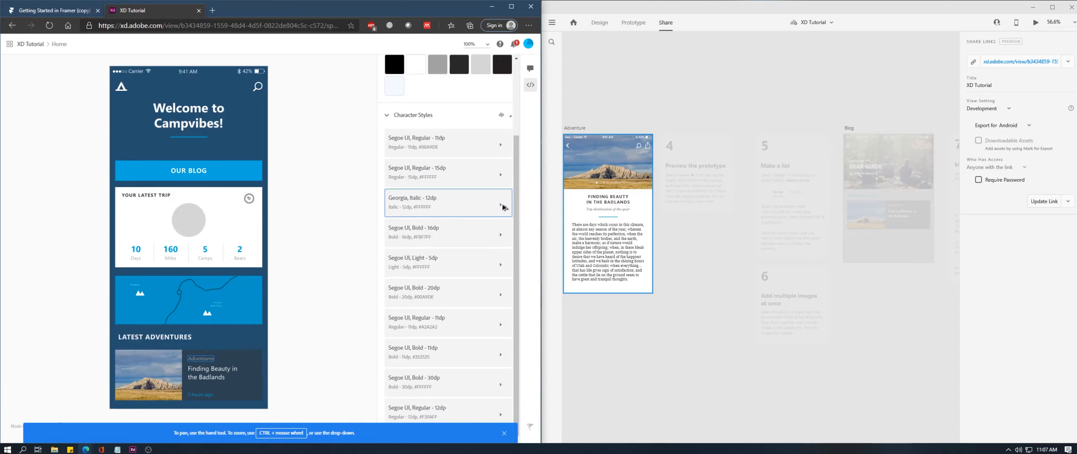
left_click(504, 207)
scroll(456, 223, "down", 1)
left_click(499, 106)
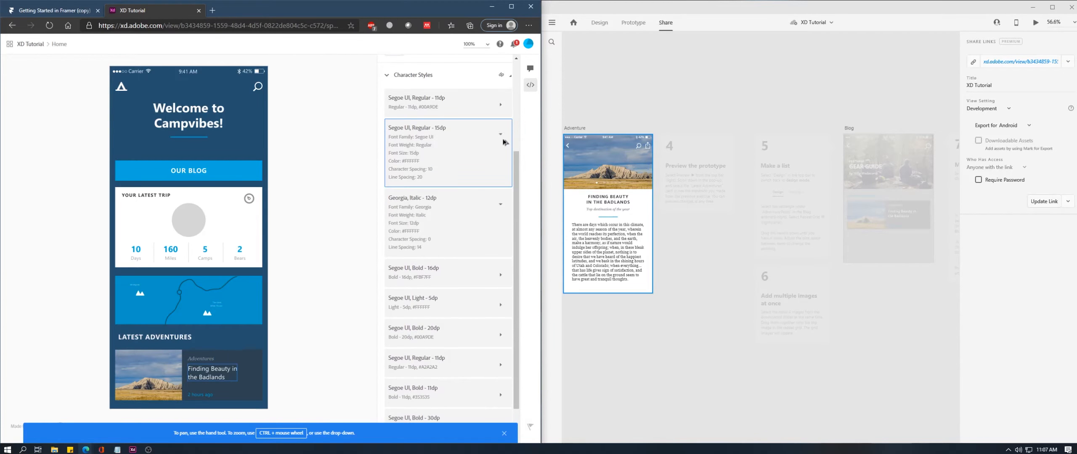
left_click(500, 175)
Review the Home screen's layout, colors and remaining character styles, expanding Segoe UI Bold 16dp, Light 5dp and Bold 20dp
left_click(366, 198)
scroll(366, 198, "down", 5)
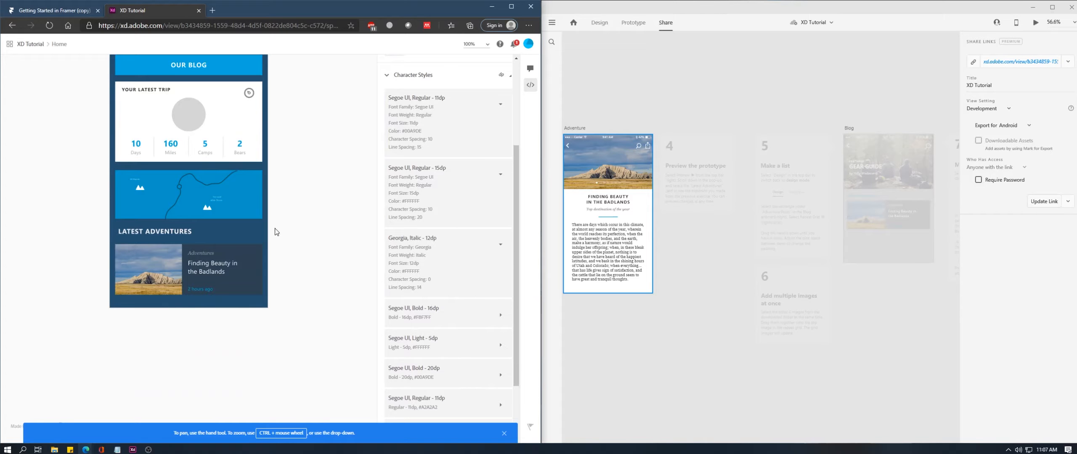
scroll(406, 294, "down", 2)
scroll(432, 259, "up", 10)
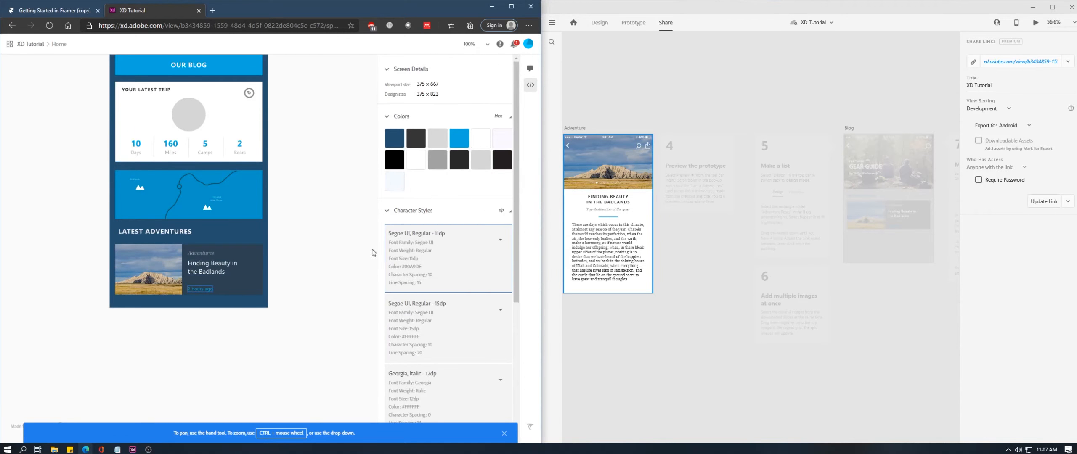
left_click(470, 245)
scroll(483, 270, "down", 5)
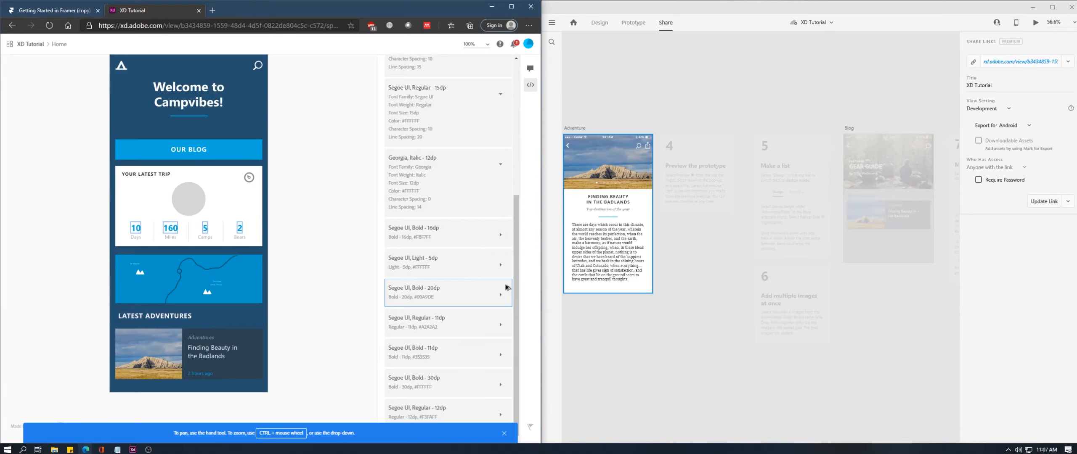
left_click(503, 239)
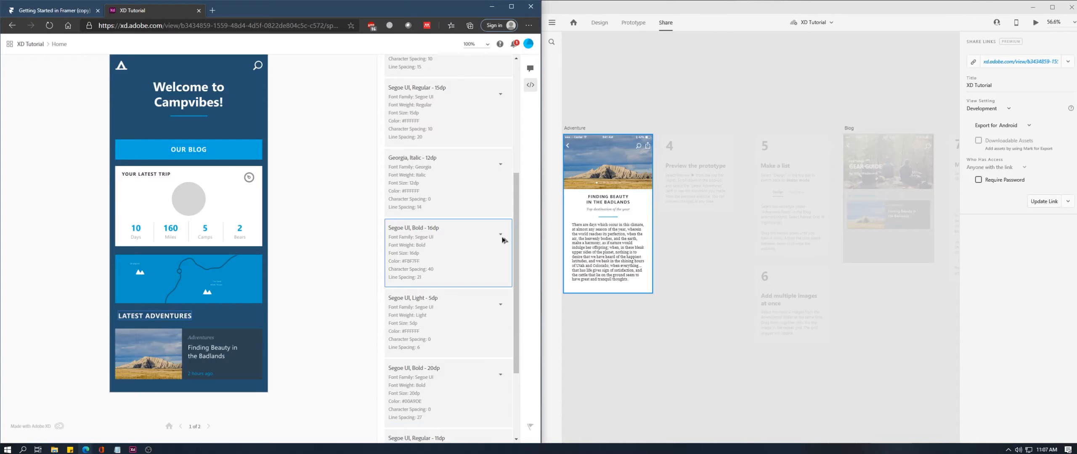
Go to the shared Adventure screen and expand the details of its Georgia Regular 16dp character style
left_click(238, 408)
left_click(209, 426)
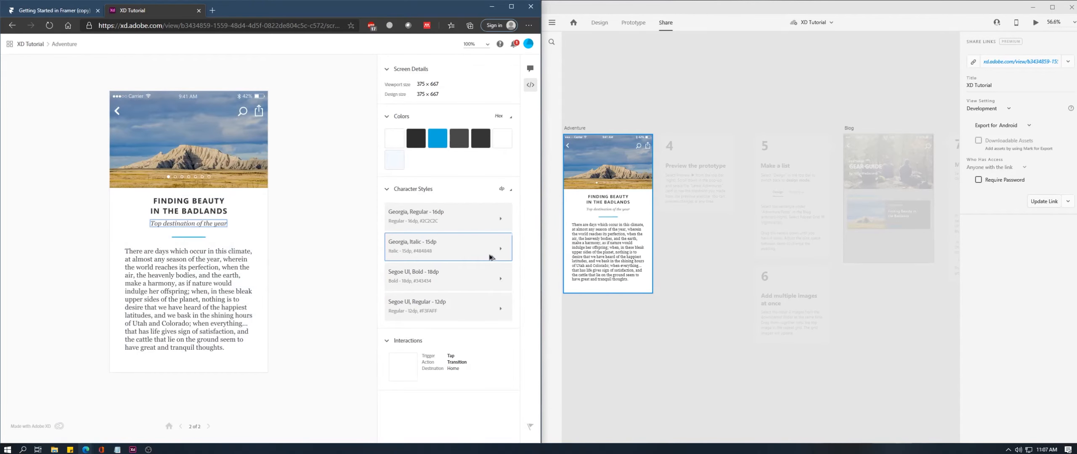
left_click(496, 235)
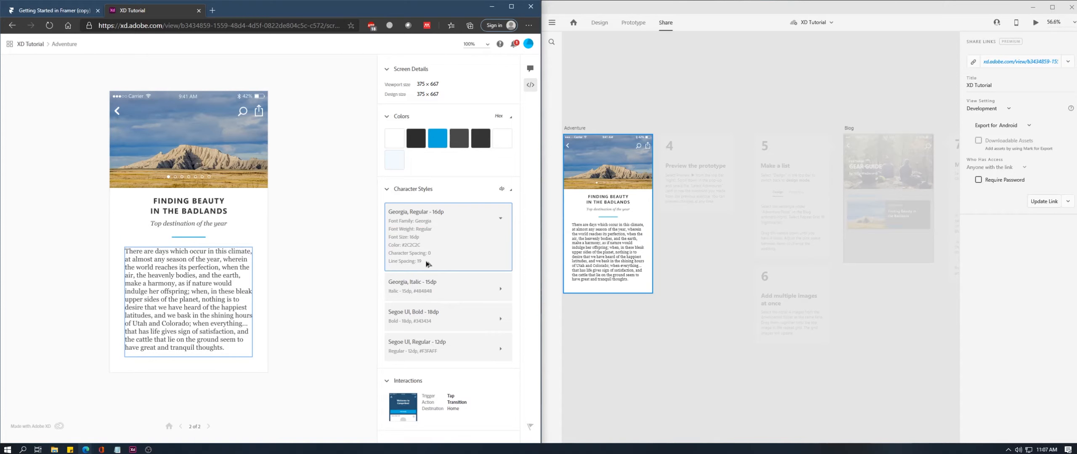
Close the shared prototype and examine Framer's Handoff code for the iPhone 11 frame and CardA, including the CSS and JSX options
left_click(199, 11)
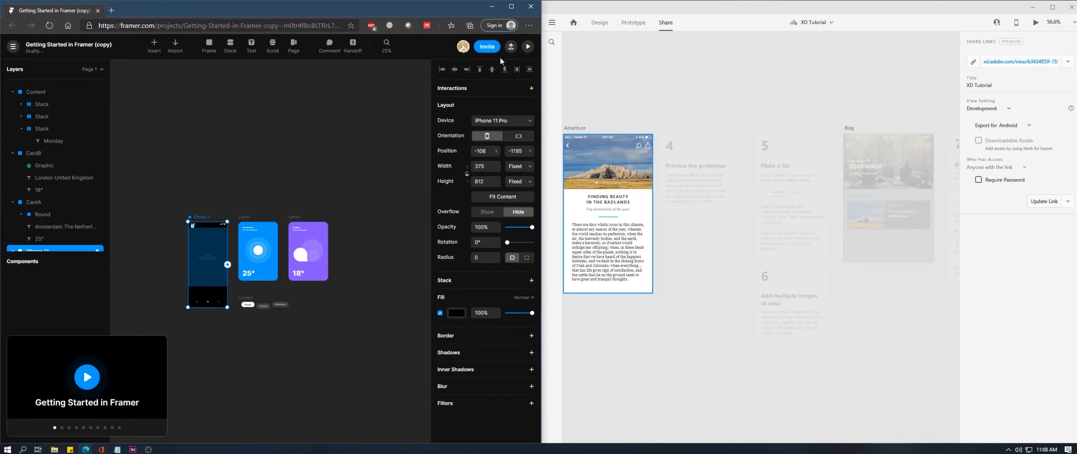
left_click(357, 52)
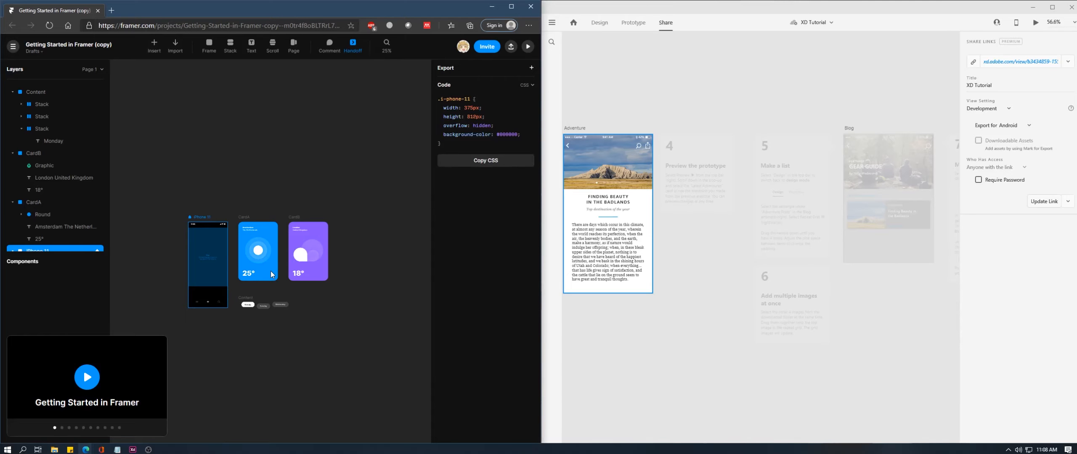
key("Escape")
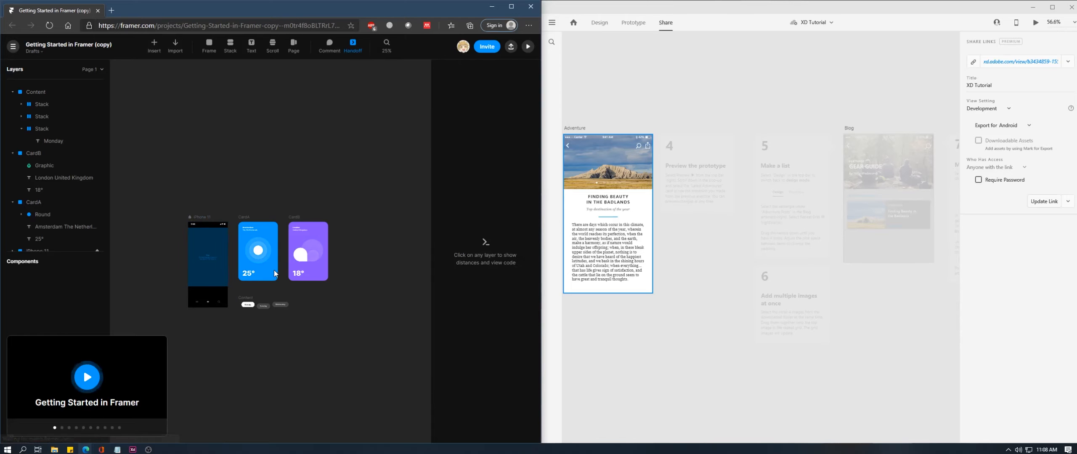
left_click(258, 223)
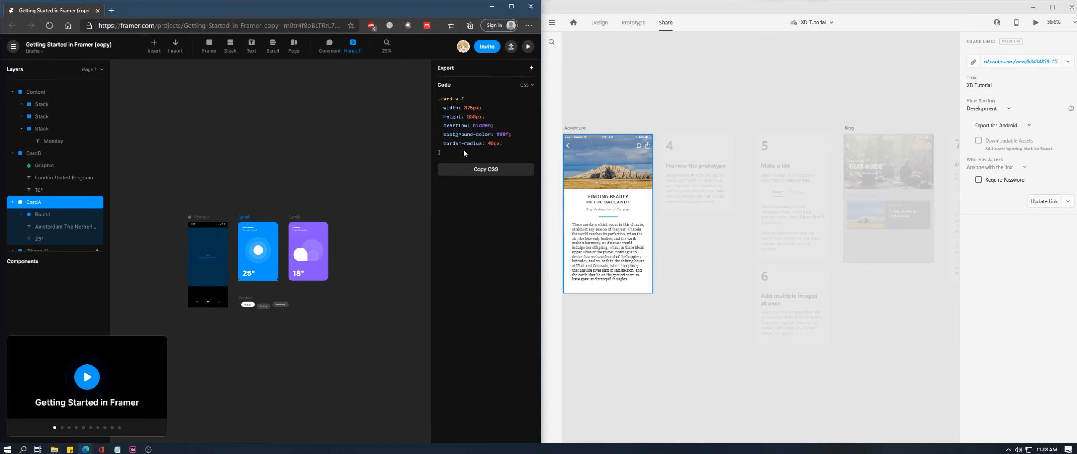
left_click(487, 147)
left_click(526, 85)
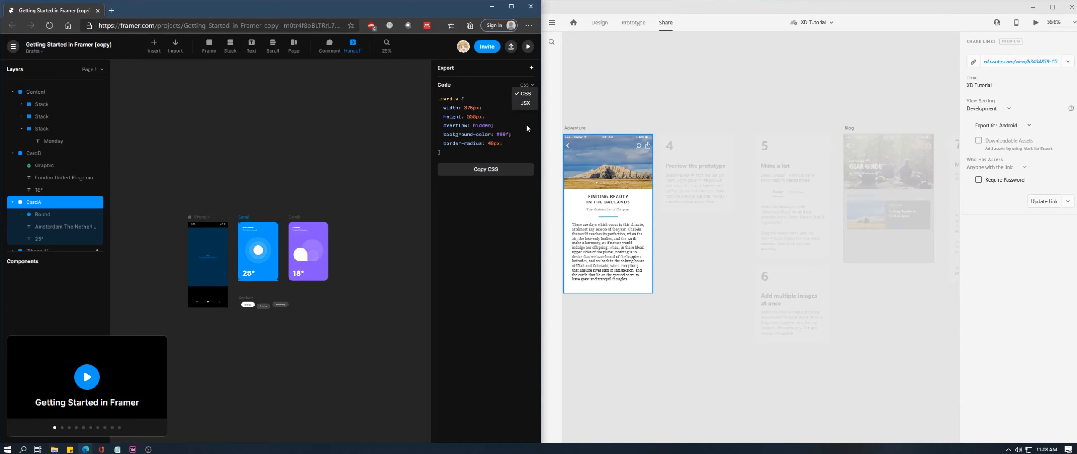
left_click(849, 263)
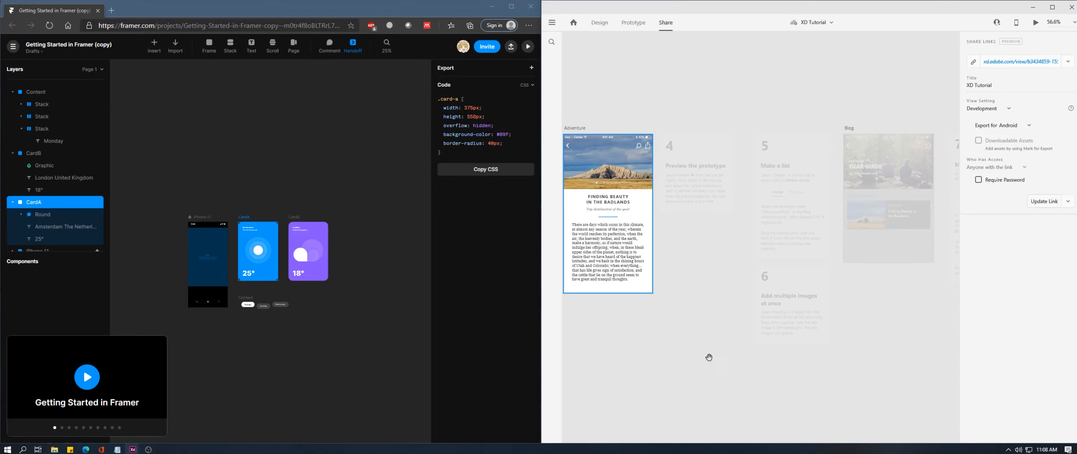
left_click(400, 282)
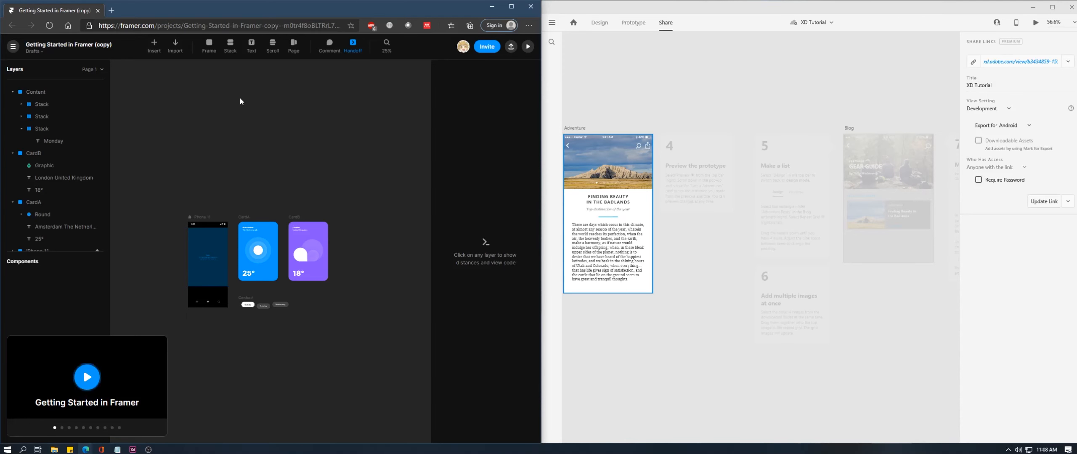
Browse the preset device and social media frames that can be inserted in Framer
left_click(154, 45)
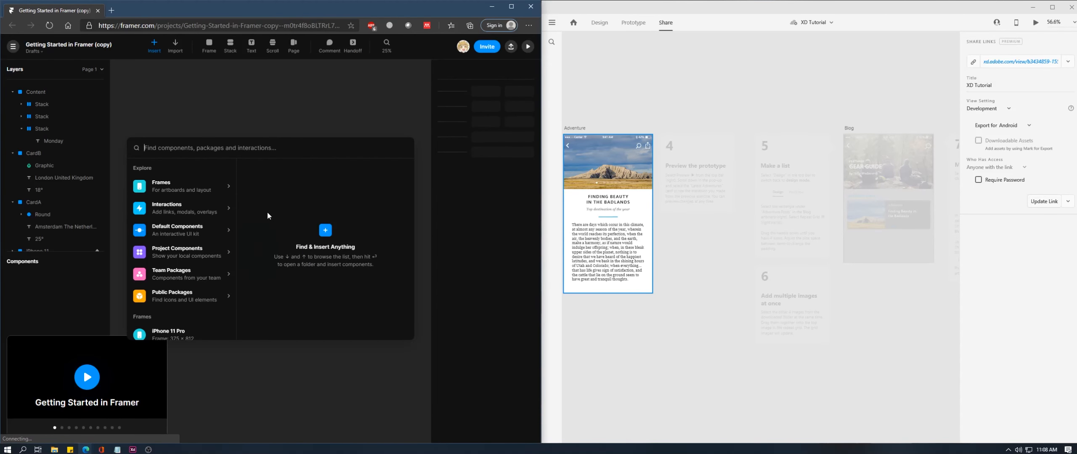
left_click(231, 194)
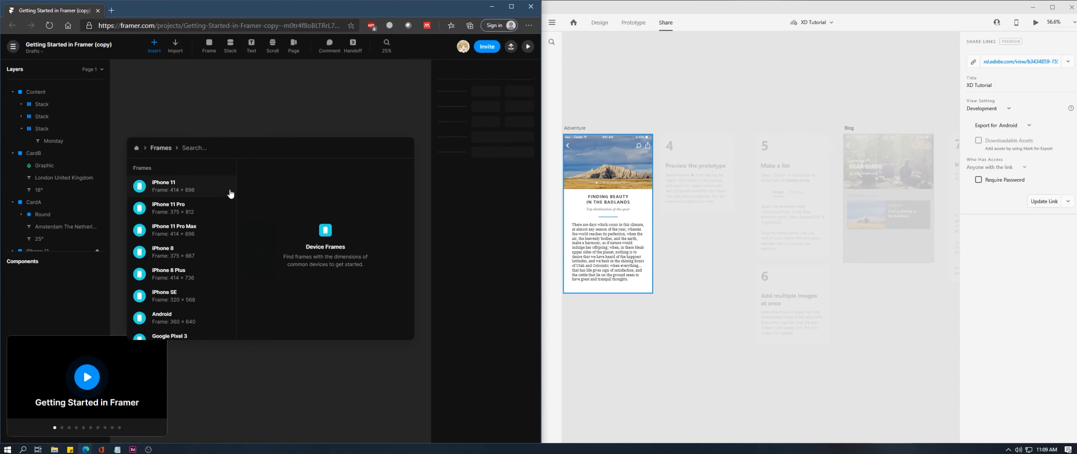
scroll(197, 198, "down", 2)
scroll(194, 244, "down", 10)
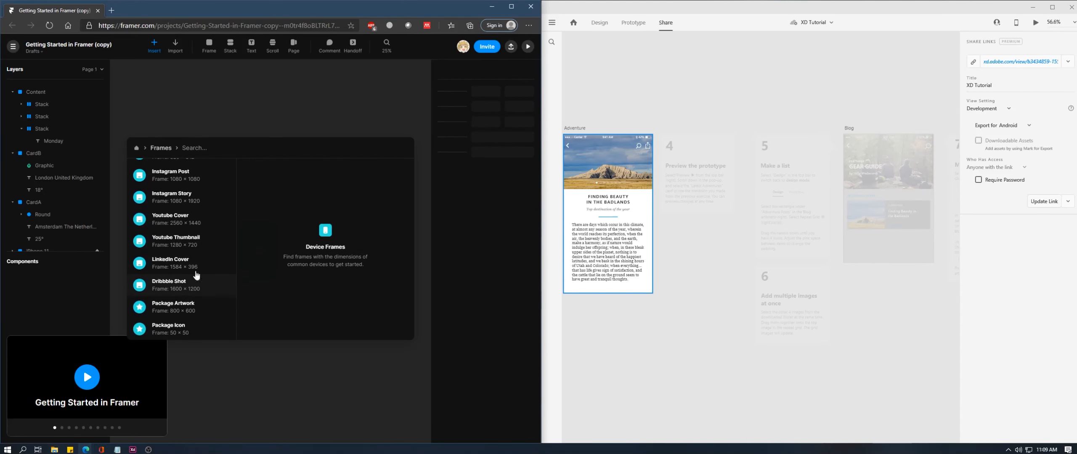
scroll(196, 252, "up", 10)
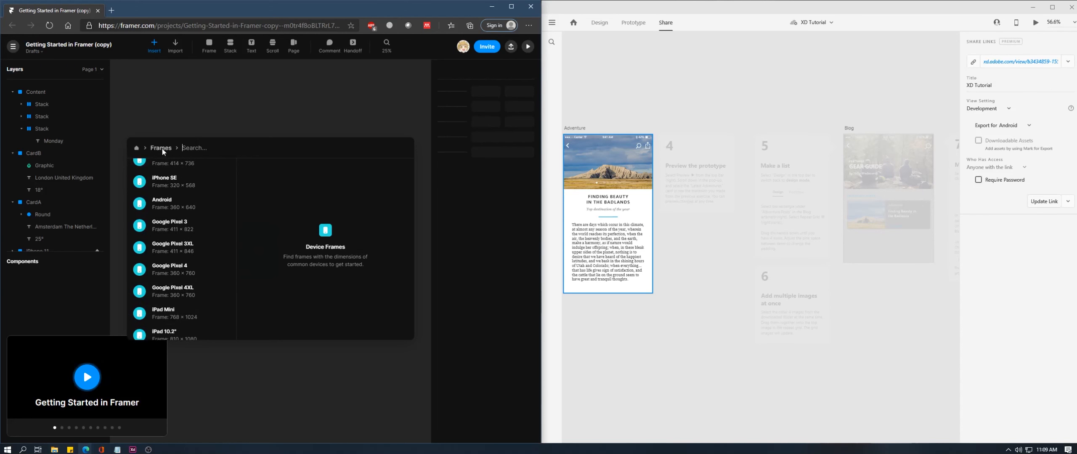
Look through Framer's insertable Interactions and Default Components, and close the insertion window
left_click(136, 148)
left_click(207, 215)
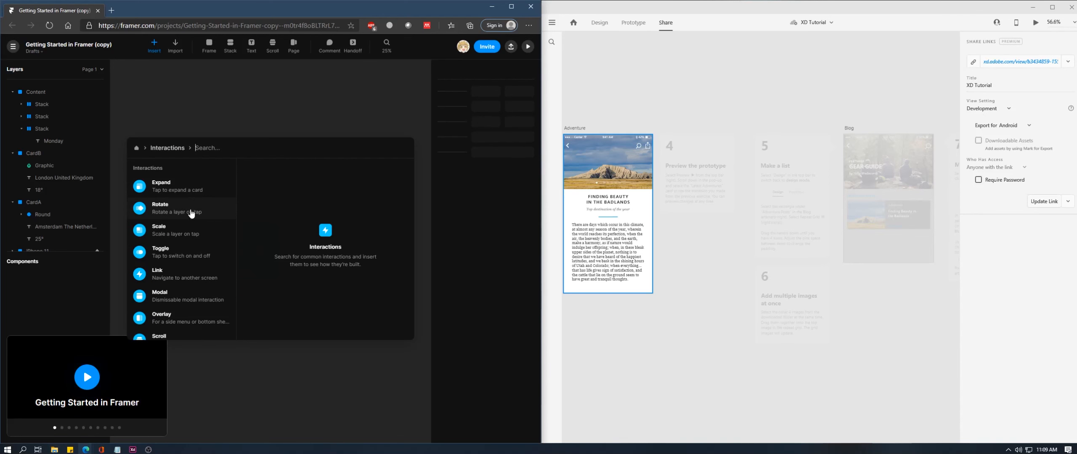
left_click(140, 150)
left_click(214, 206)
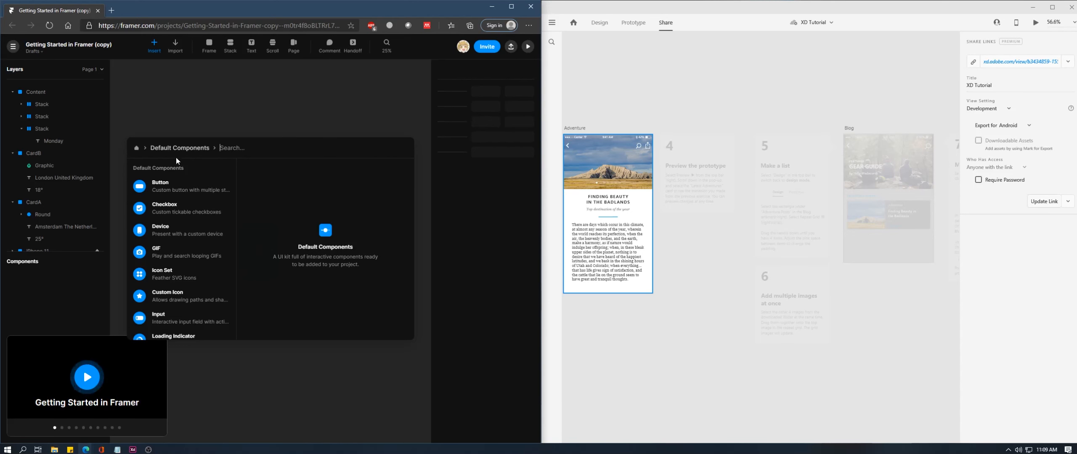
left_click(224, 96)
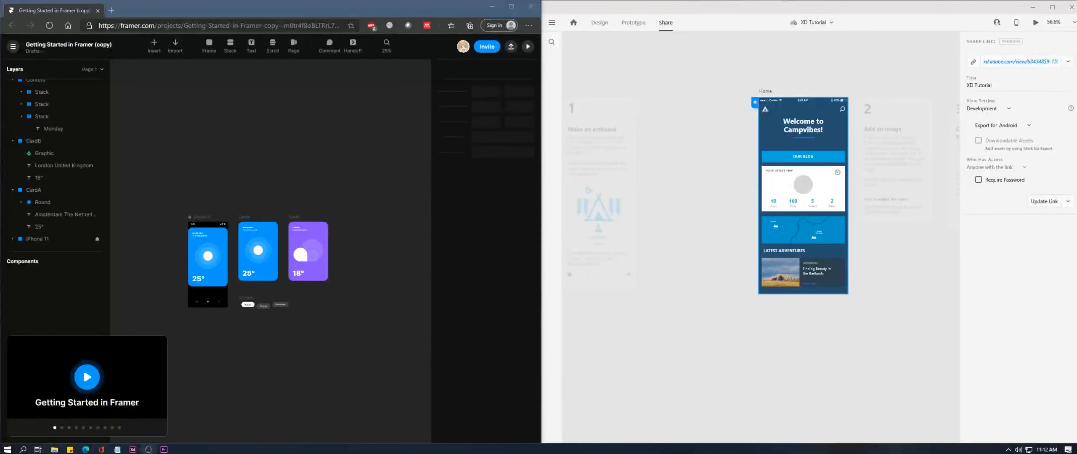